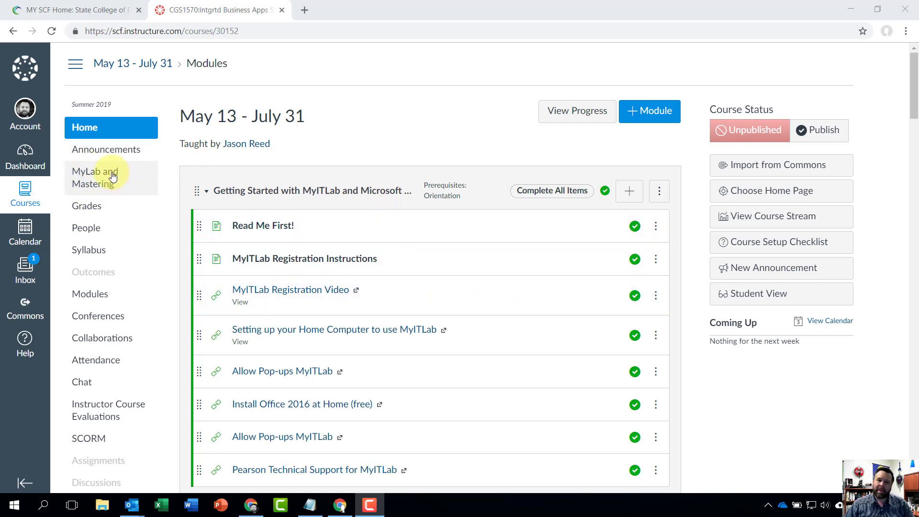
# Open MyLab & Mastering from the course and go to its Assignment Calendar.
pyautogui.click(96, 177)
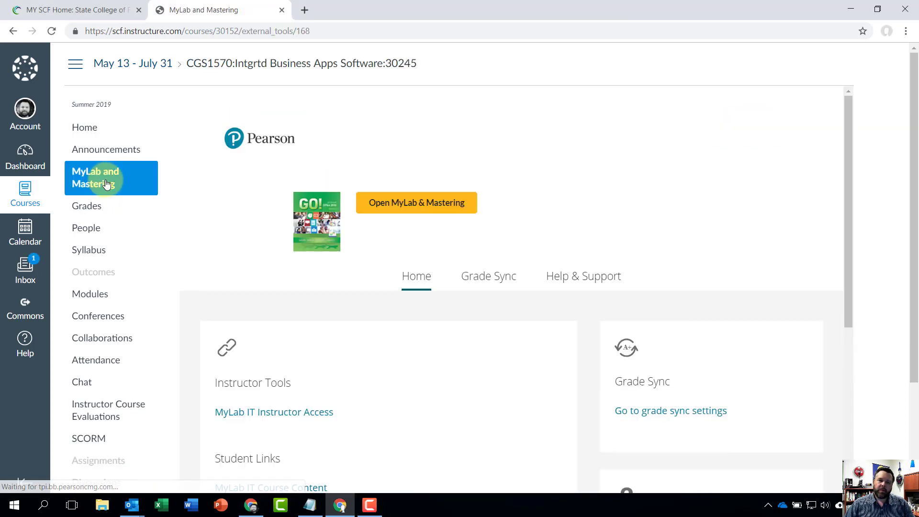
pyautogui.click(417, 203)
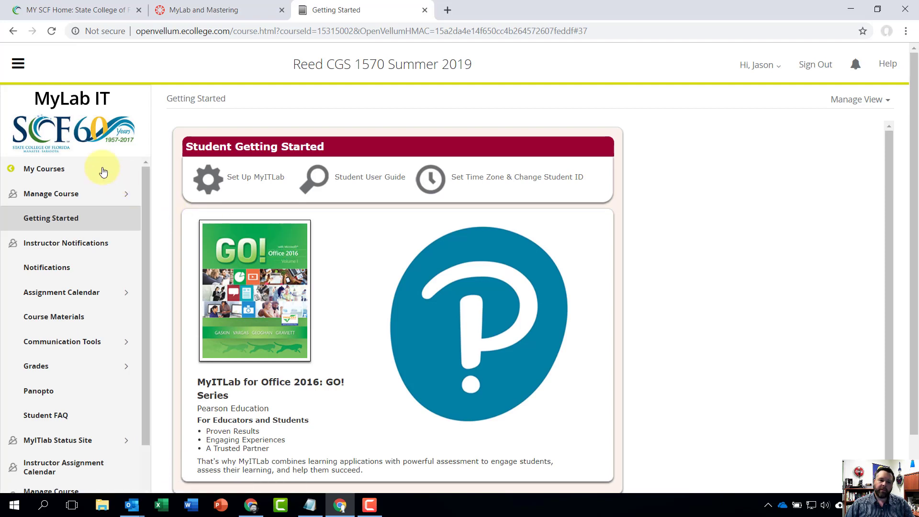
pyautogui.click(73, 295)
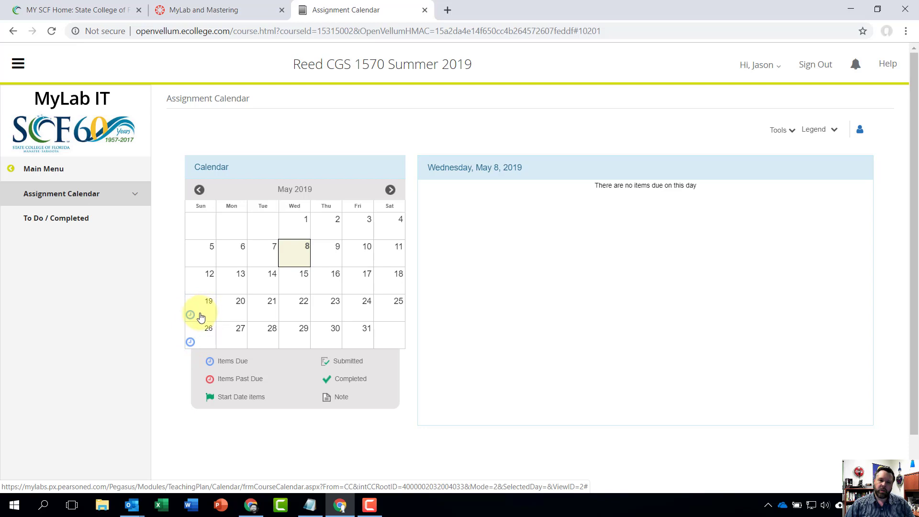
# Open the WD Ch 4 Grader Project 4G: Expense Reduction (Homework) assignment due May 19, 2019.
pyautogui.click(204, 311)
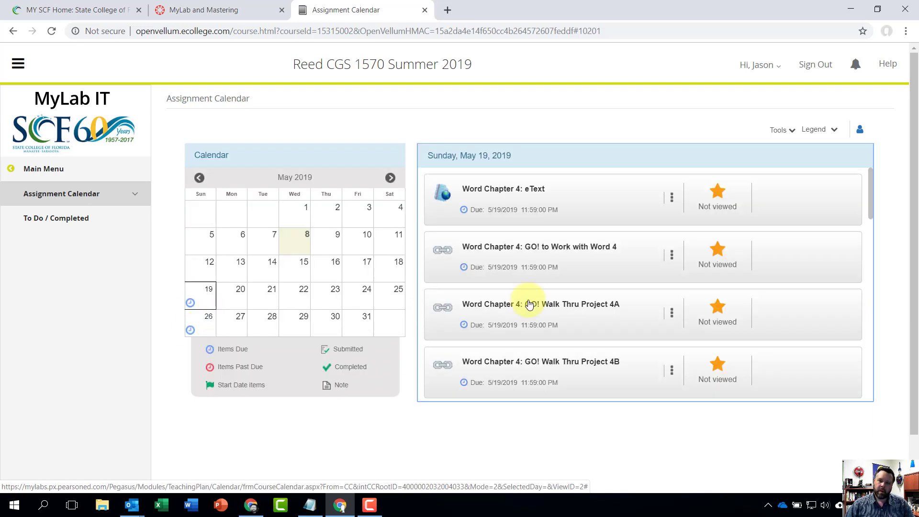
pyautogui.scroll(-3, 600, 335)
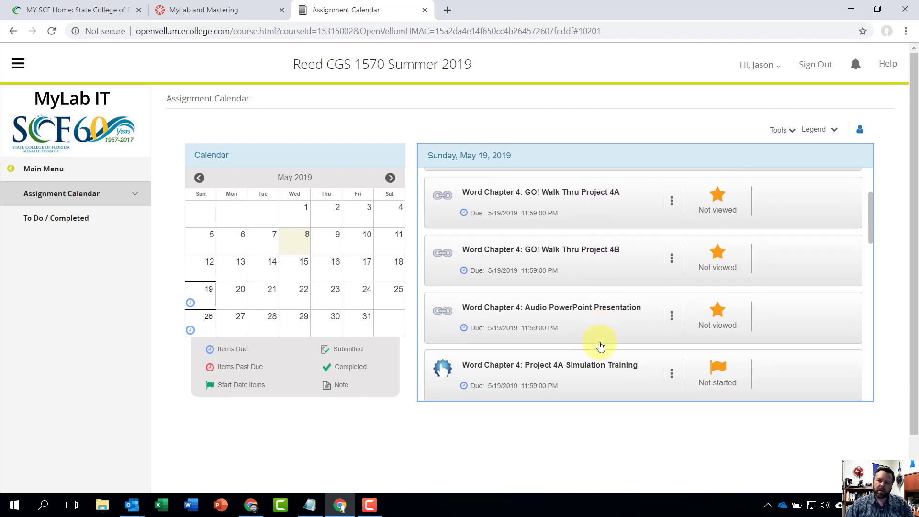
pyautogui.scroll(3, 600, 345)
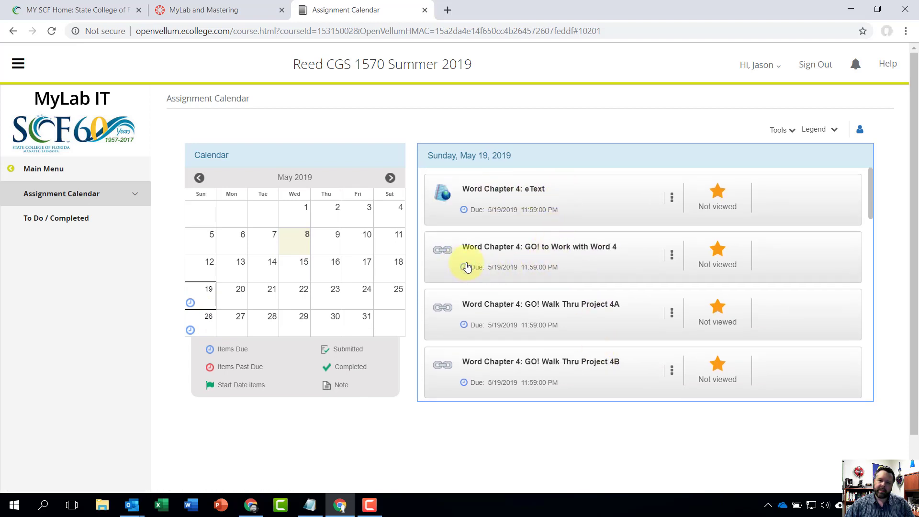
pyautogui.scroll(-3, 556, 265)
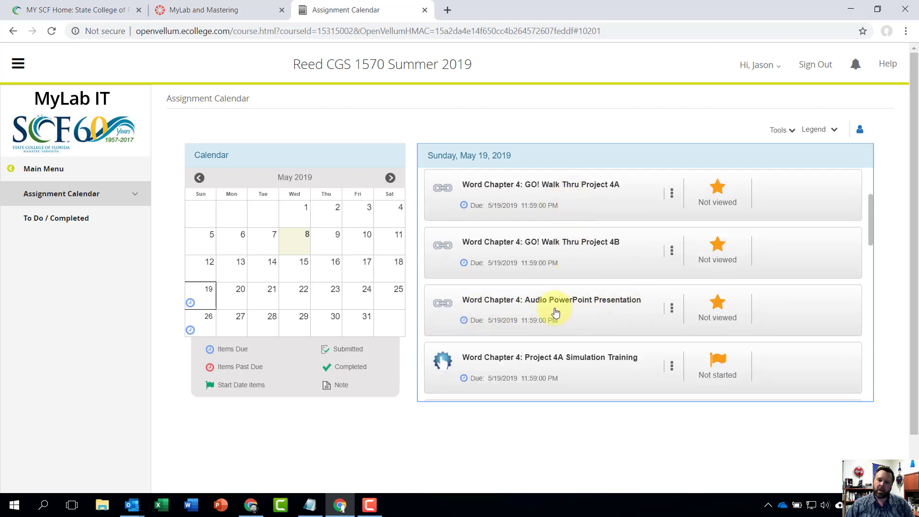
pyautogui.scroll(-2, 589, 307)
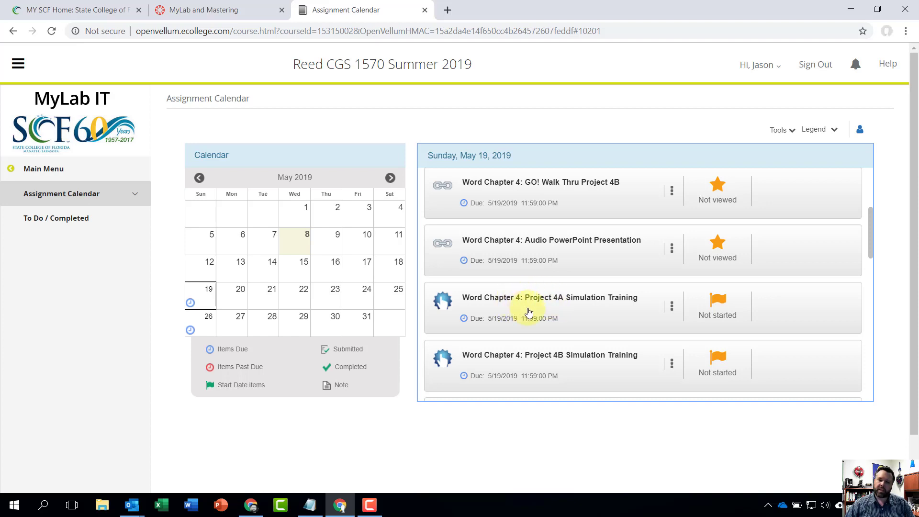
pyautogui.scroll(-3, 530, 312)
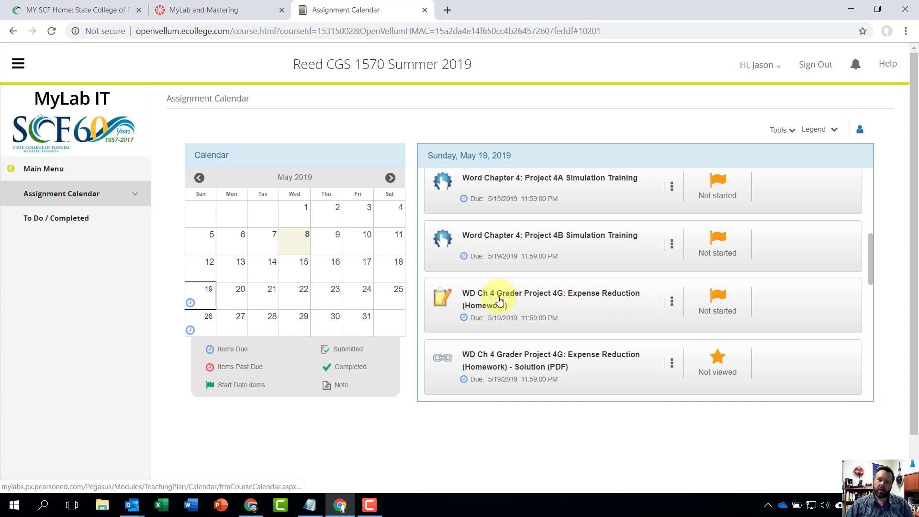
pyautogui.click(500, 299)
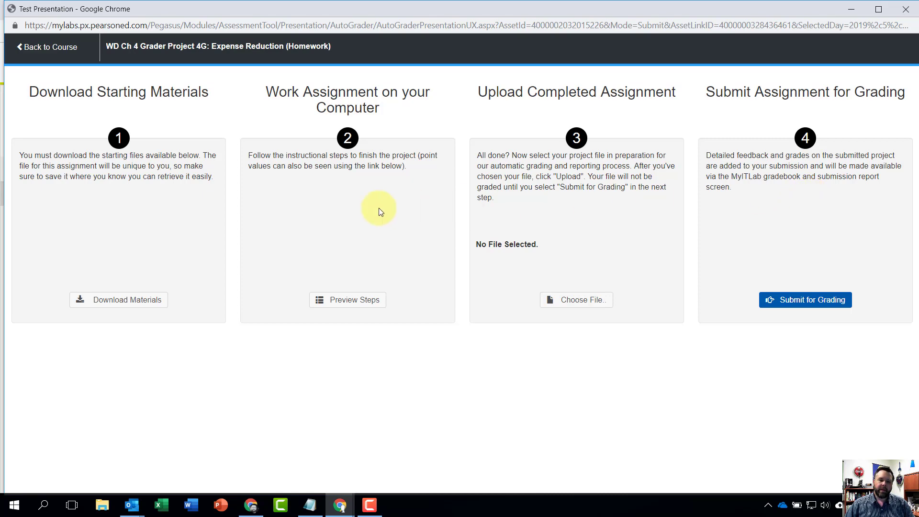
# Download both starting files, the Expense Reduction instructions and the _Student_go16_wd_ch04_grader_4g_hw.docx document.
pyautogui.click(128, 304)
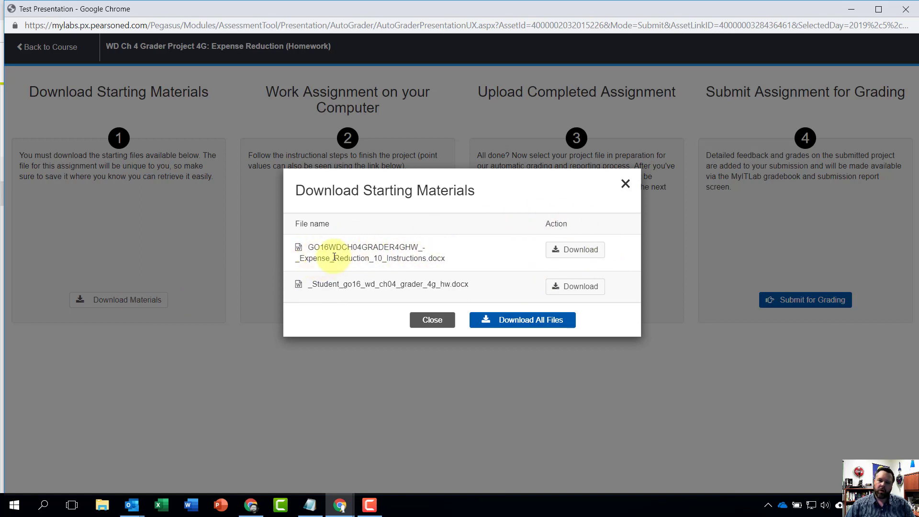
pyautogui.click(579, 249)
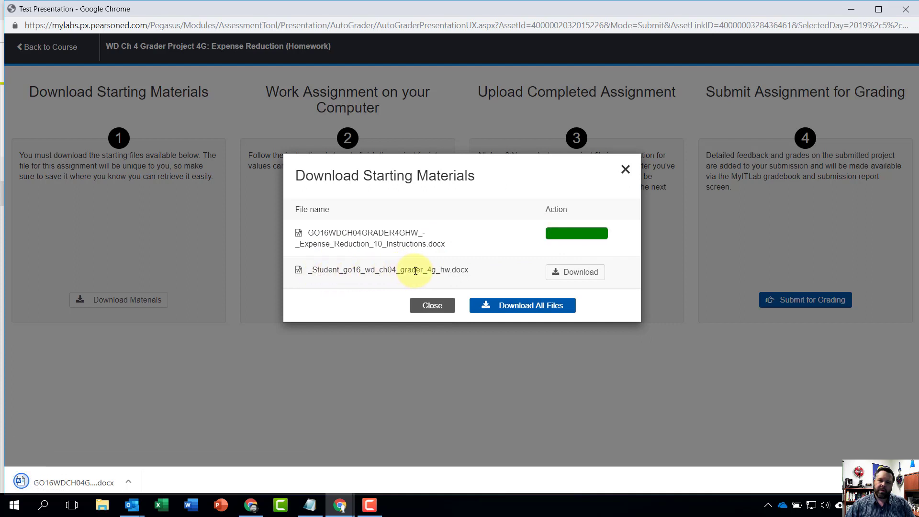
pyautogui.click(567, 272)
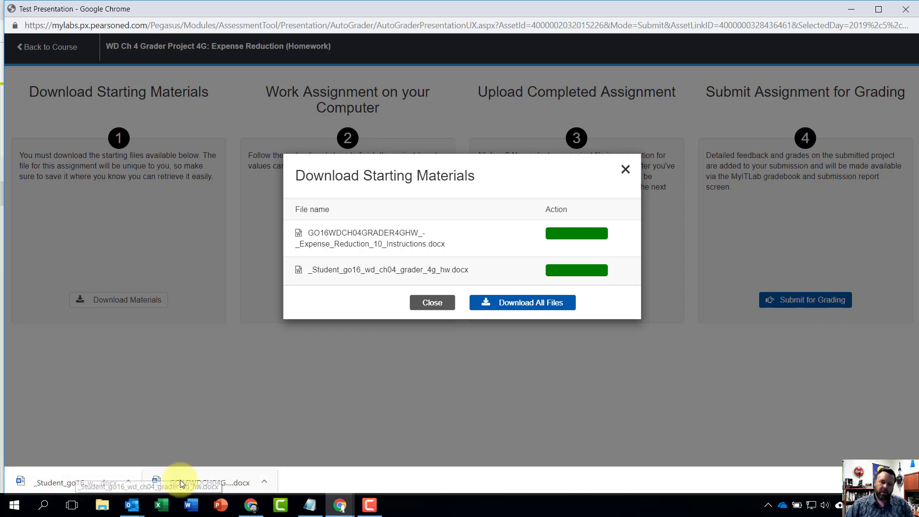
# Open the downloaded Expense Reduction instructions in Word, enable editing and minimize the document window.
pyautogui.click(213, 478)
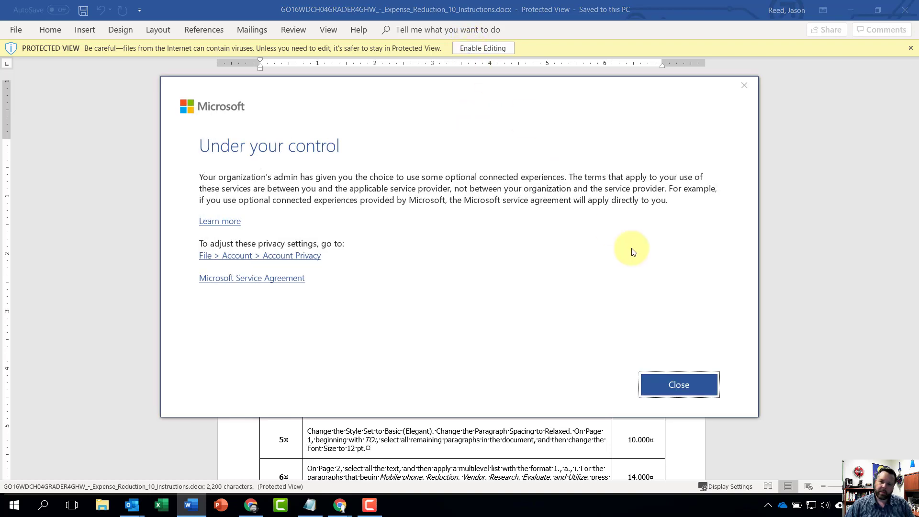
pyautogui.click(677, 383)
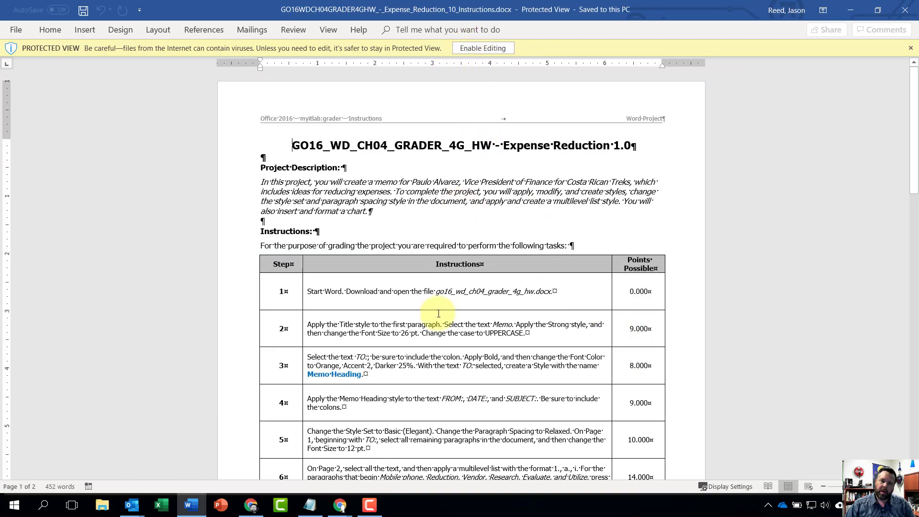
pyautogui.click(486, 48)
pyautogui.doubleClick(484, 14)
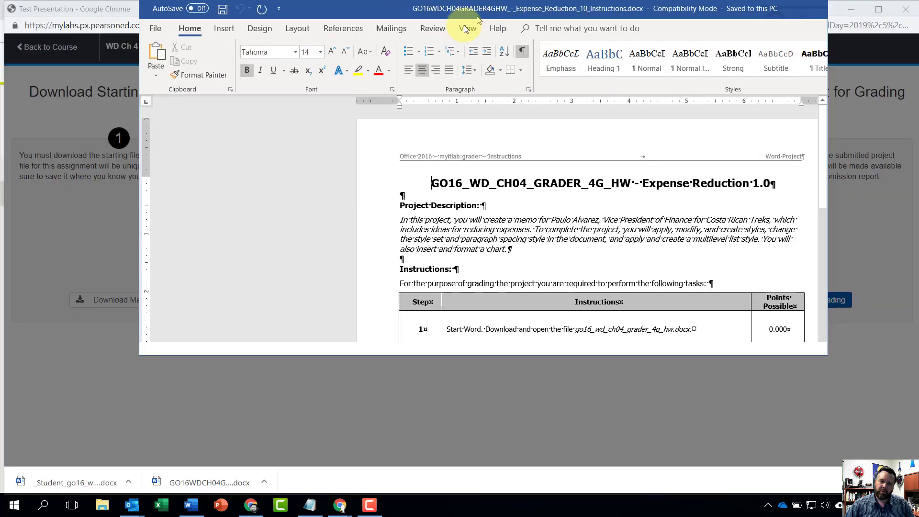
pyautogui.press('super+Down')
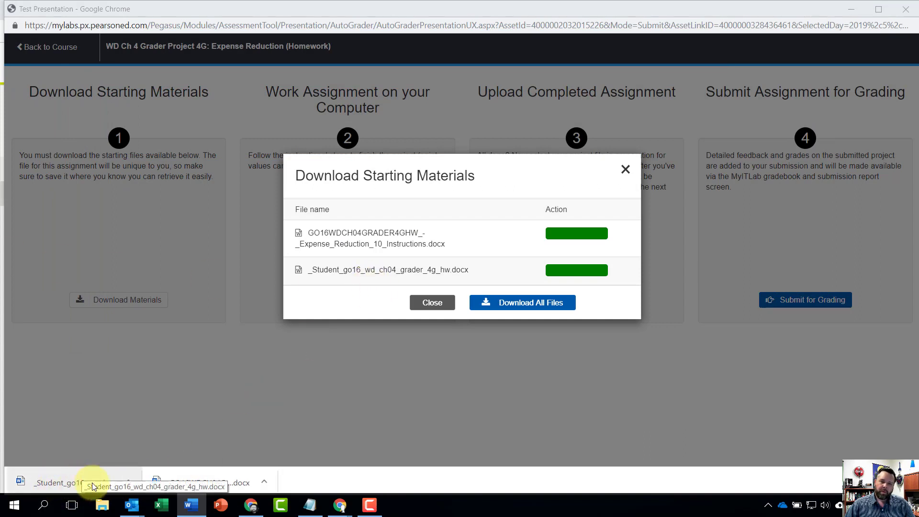
# Open the downloaded _Student_go16_wd_ch04_grader_4g_hw.docx in Word and enable editing.
pyautogui.click(66, 481)
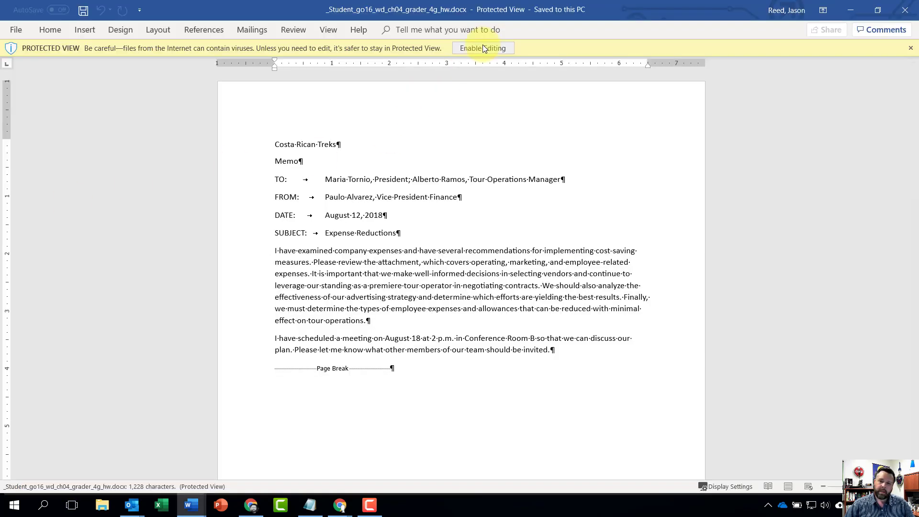
pyautogui.click(482, 48)
pyautogui.hotkey('alt', 'Tab')
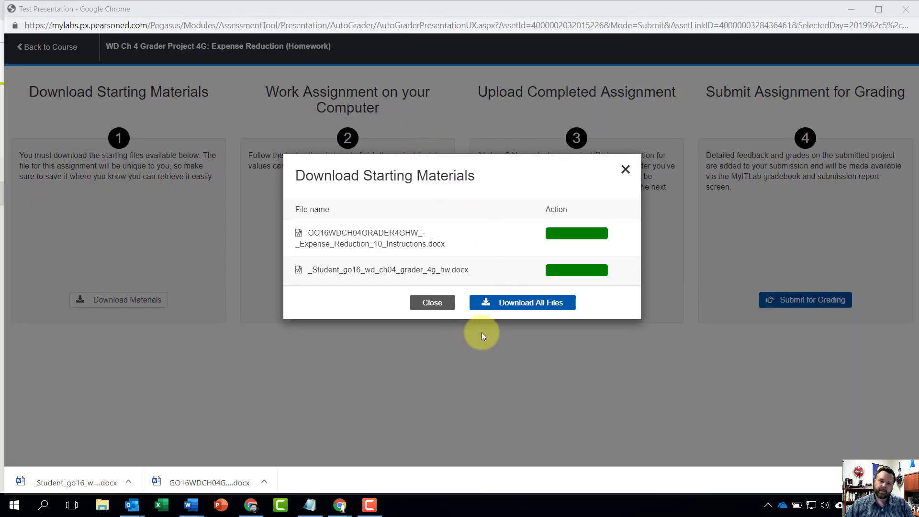
pyautogui.hotkey('alt', 'Tab')
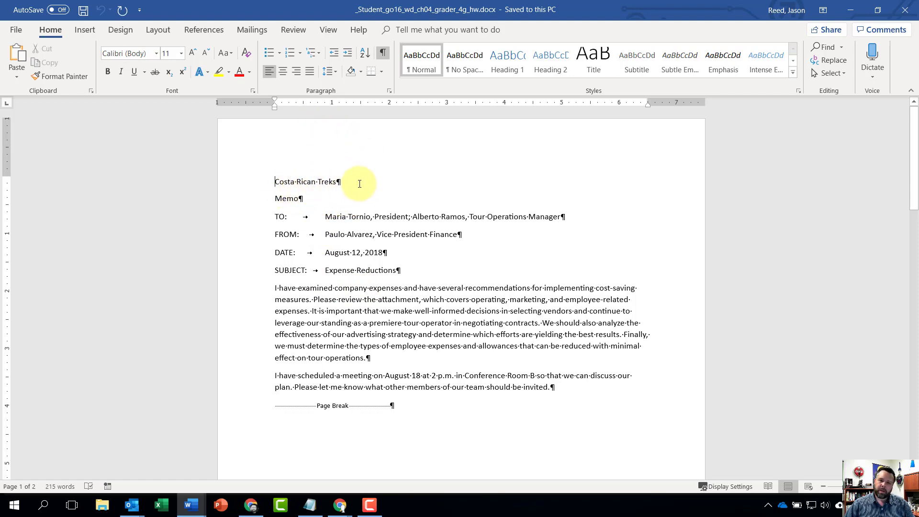
# Apply the Title style to the first paragraph, "Costa Rican Treks".
pyautogui.moveTo(349, 182); pyautogui.dragTo(287, 188)
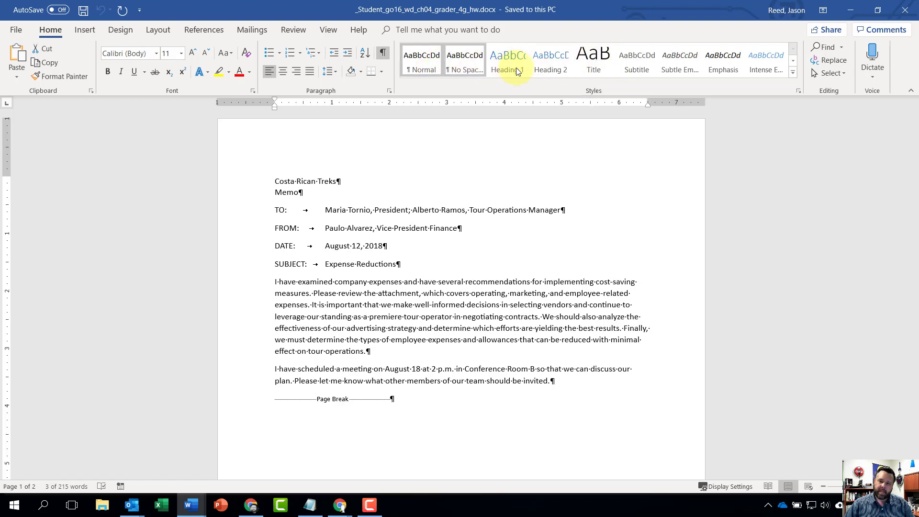
pyautogui.click(792, 73)
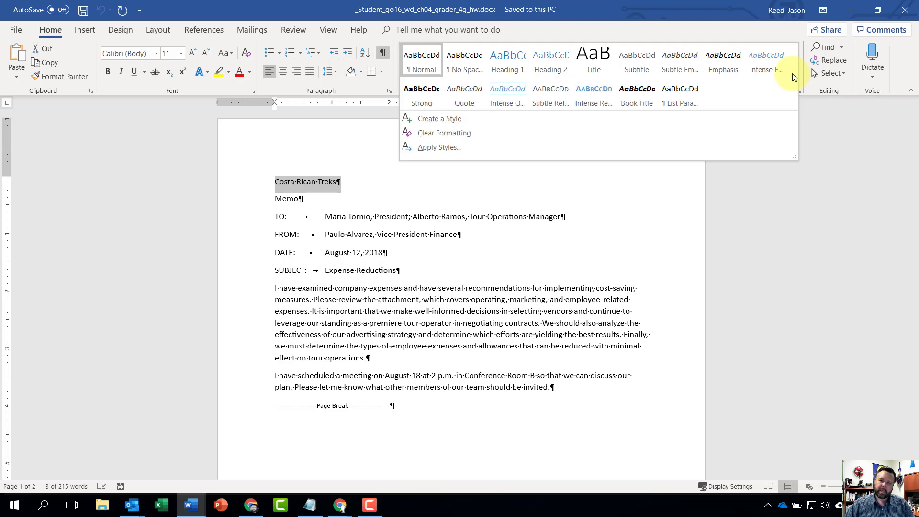
pyautogui.click(593, 61)
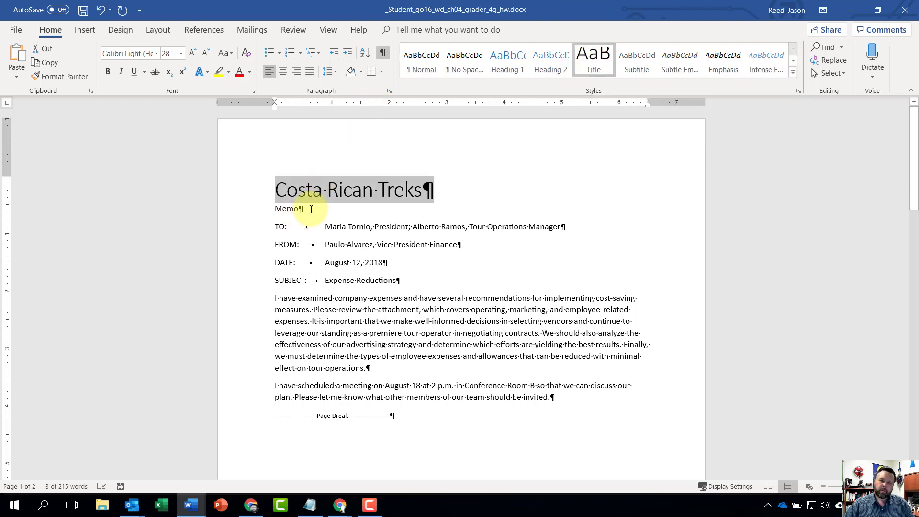
# Apply the Strong style to the "Memo" text below the title.
pyautogui.moveTo(307, 209); pyautogui.dragTo(270, 211)
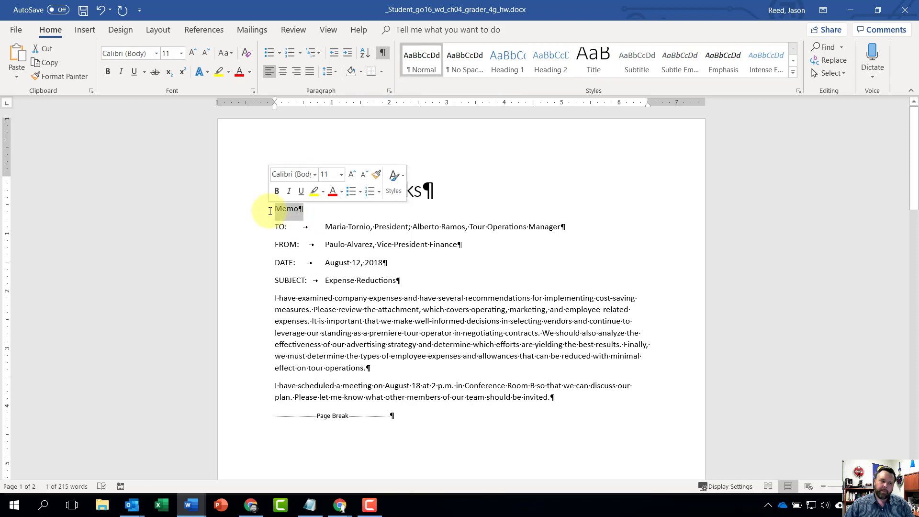
pyautogui.click(271, 211)
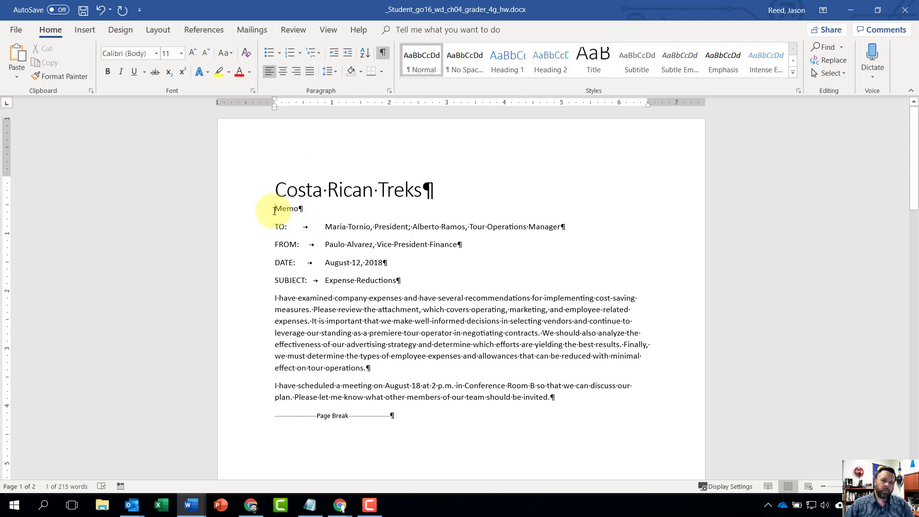
pyautogui.moveTo(306, 209); pyautogui.dragTo(274, 210)
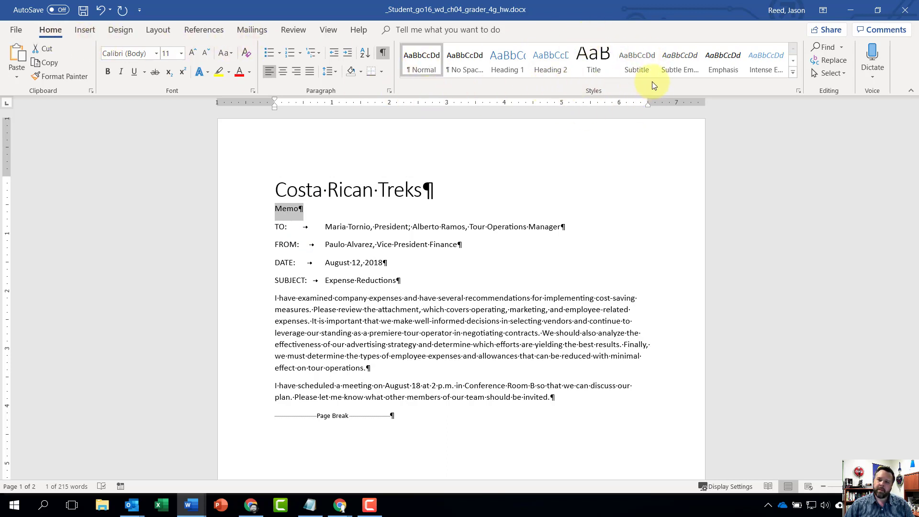
pyautogui.click(793, 74)
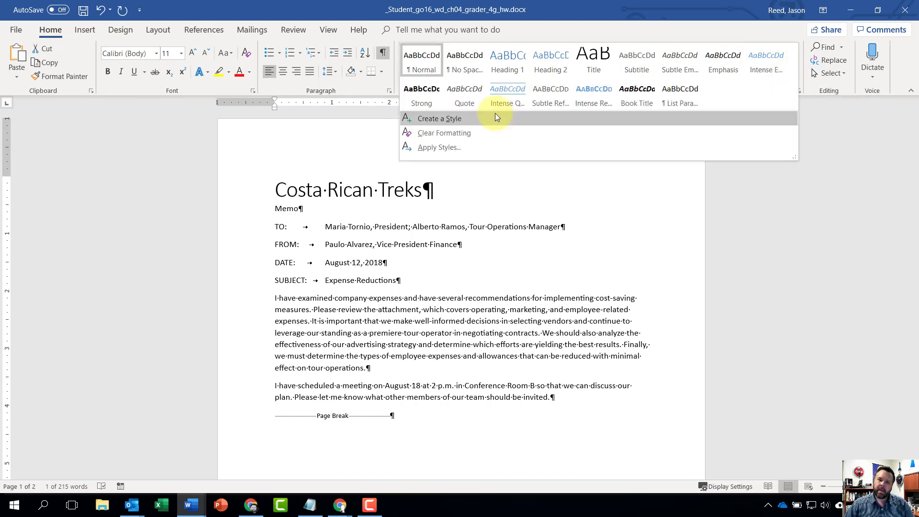
pyautogui.click(432, 94)
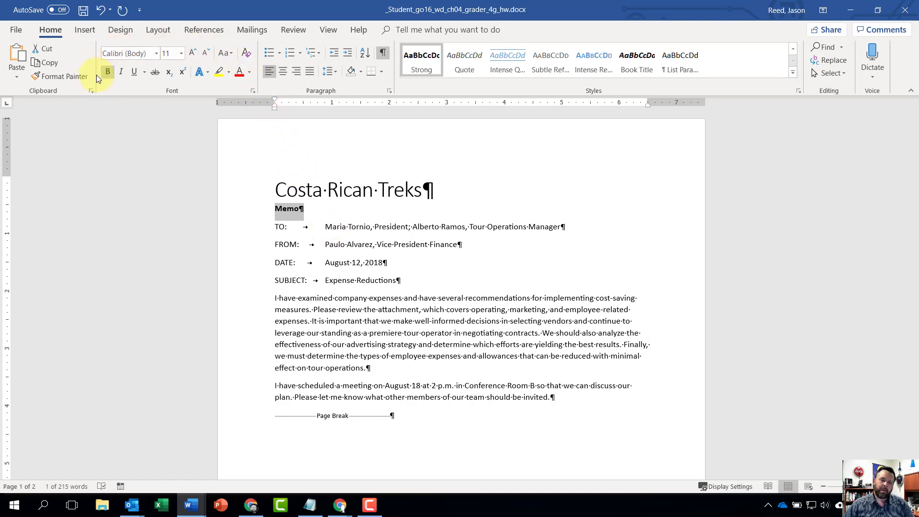
# Set the "Memo" text to font size 26 and change its case to UPPERCASE.
pyautogui.click(180, 53)
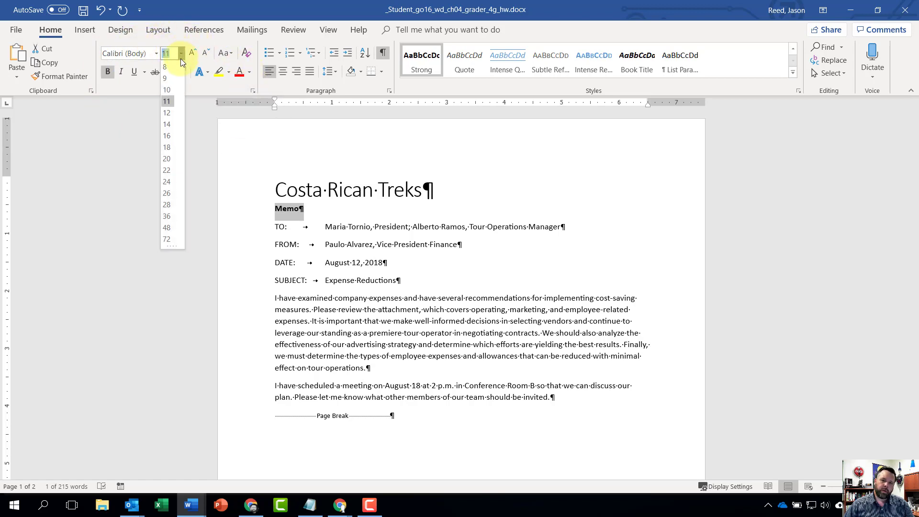
pyautogui.click(170, 192)
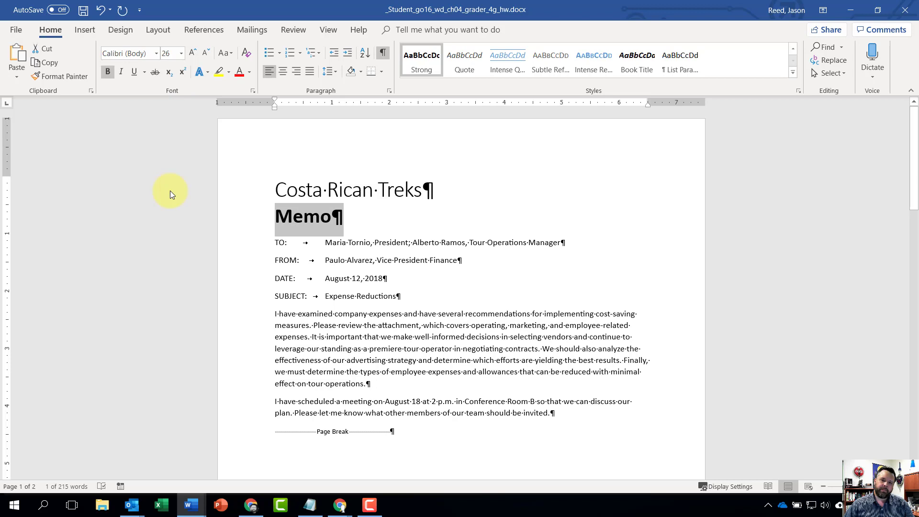
pyautogui.click(231, 51)
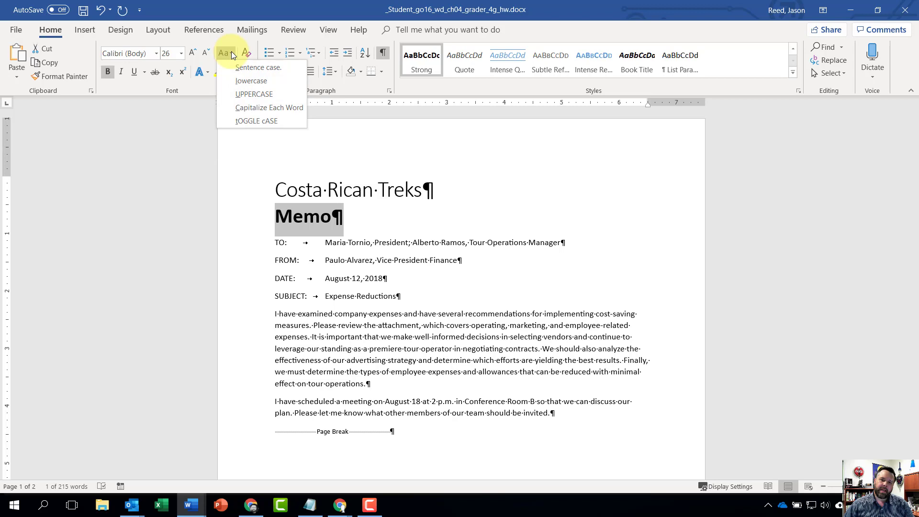
pyautogui.click(244, 93)
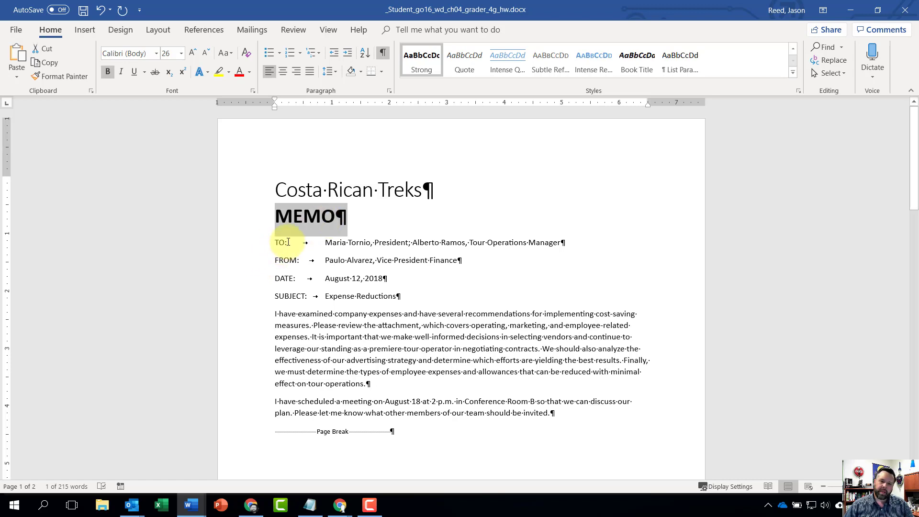
# Make the text "TO:" bold, including its colon.
pyautogui.moveTo(288, 242); pyautogui.dragTo(271, 244)
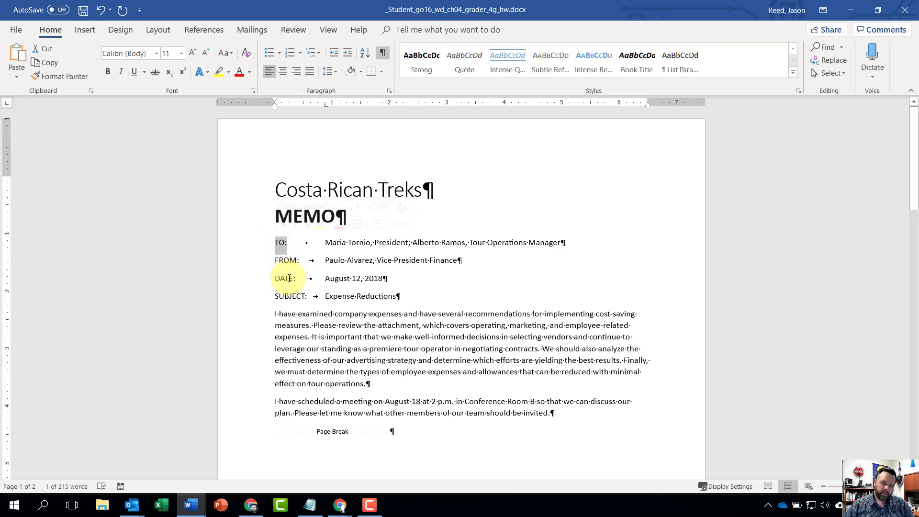
pyautogui.scroll(2, 296, 278)
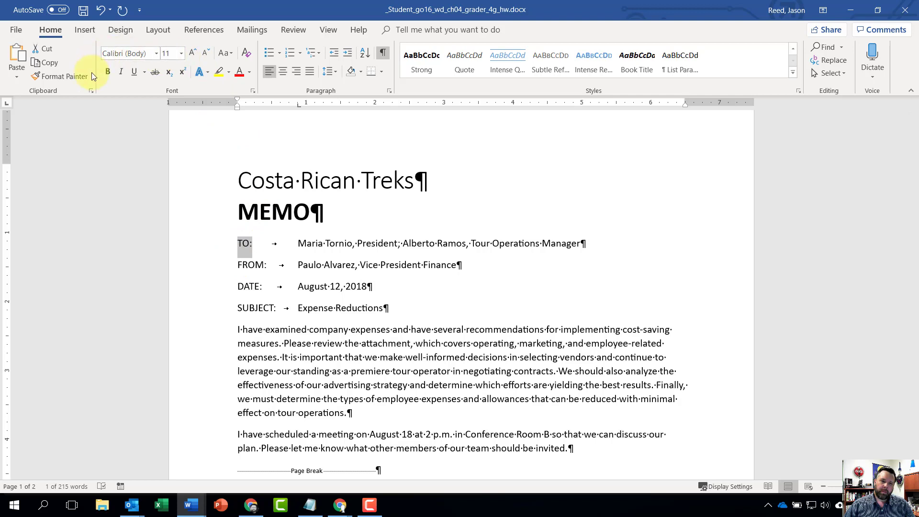
pyautogui.click(108, 72)
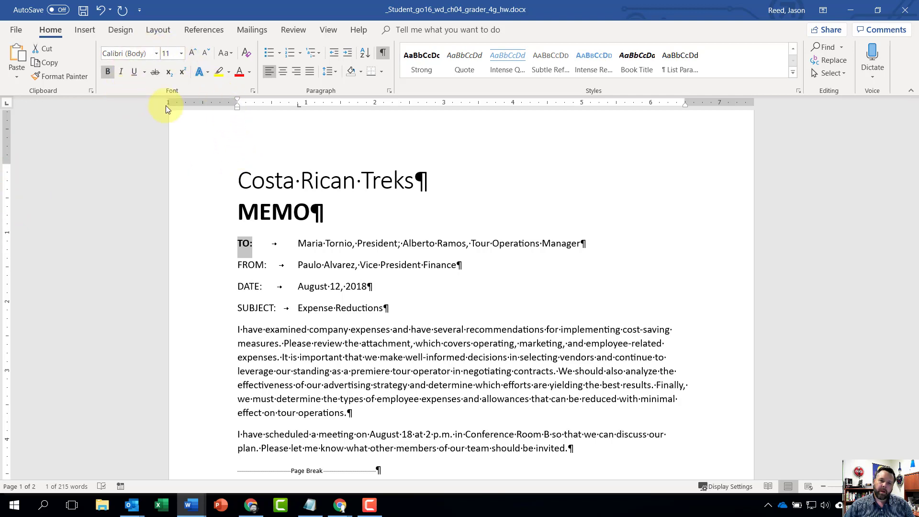
# Color "TO:" dark orange from the theme colors and create a new style named "Memo Heading" from its formatting.
pyautogui.click(251, 72)
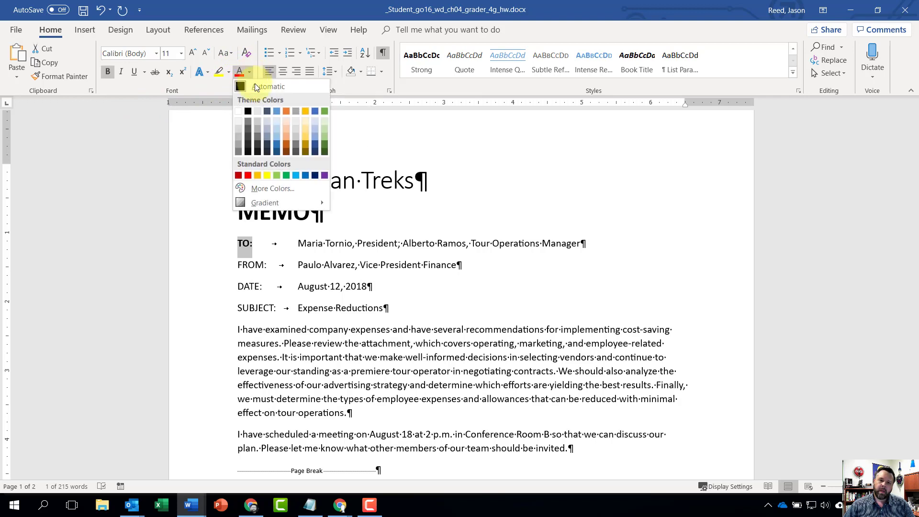
pyautogui.click(286, 145)
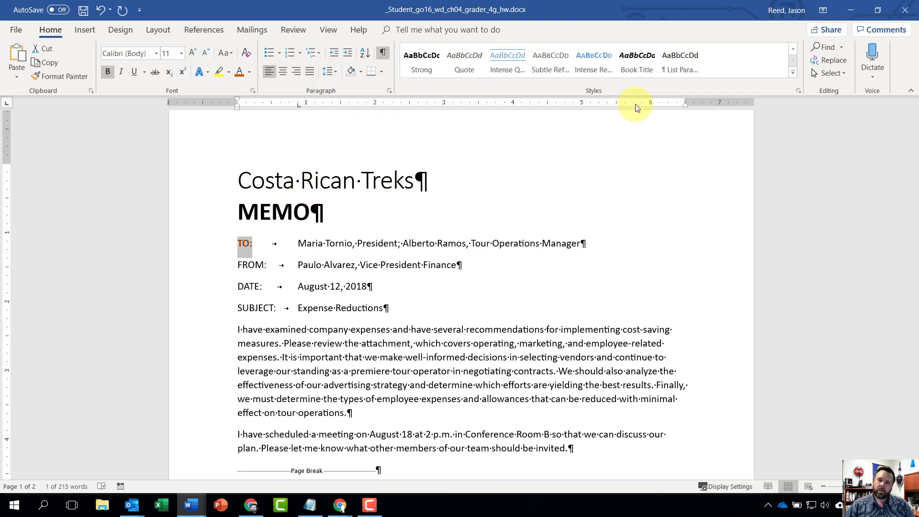
pyautogui.click(793, 73)
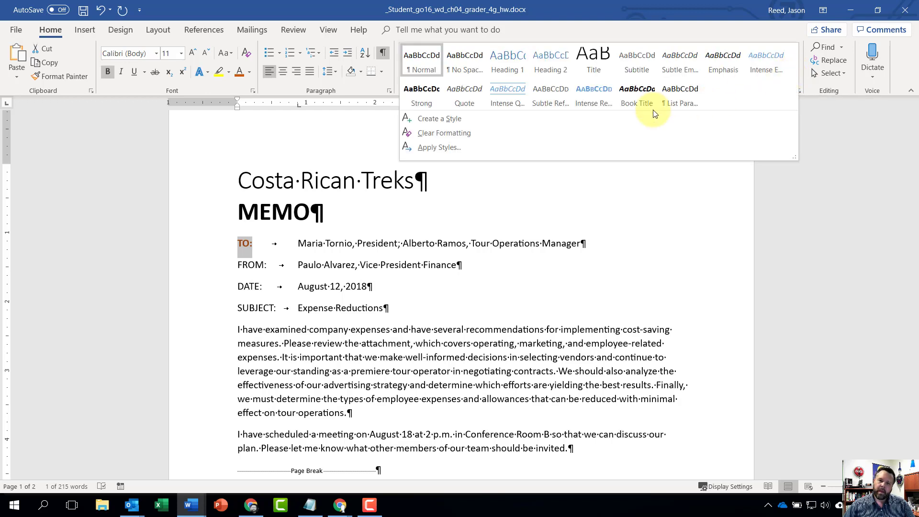
pyautogui.click(450, 118)
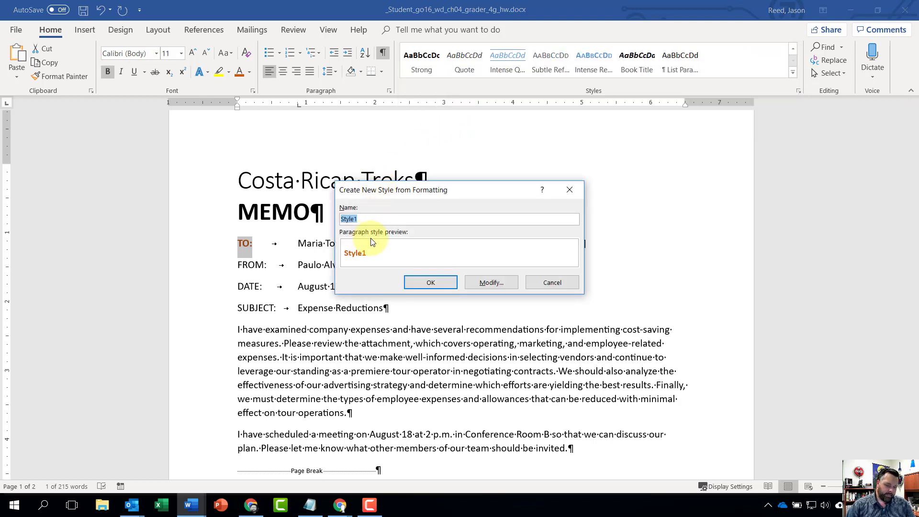
pyautogui.write('Mem')
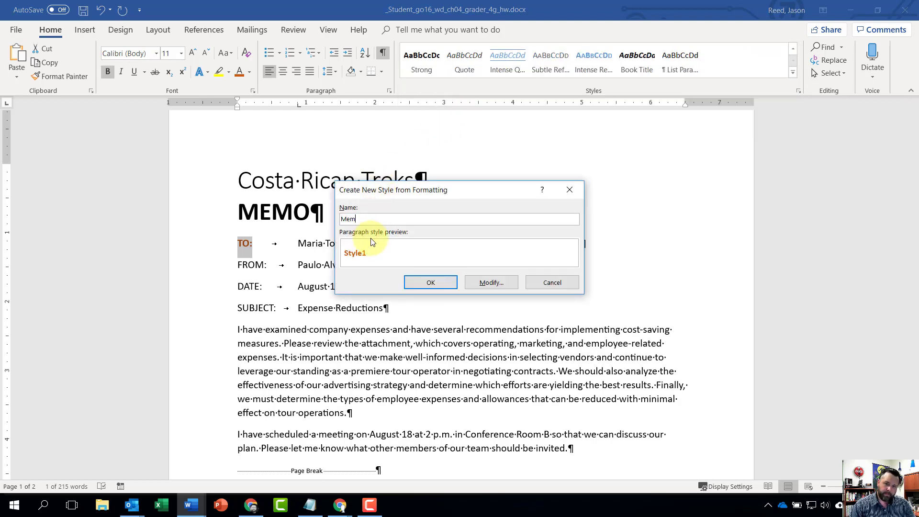
pyautogui.write('o Hea')
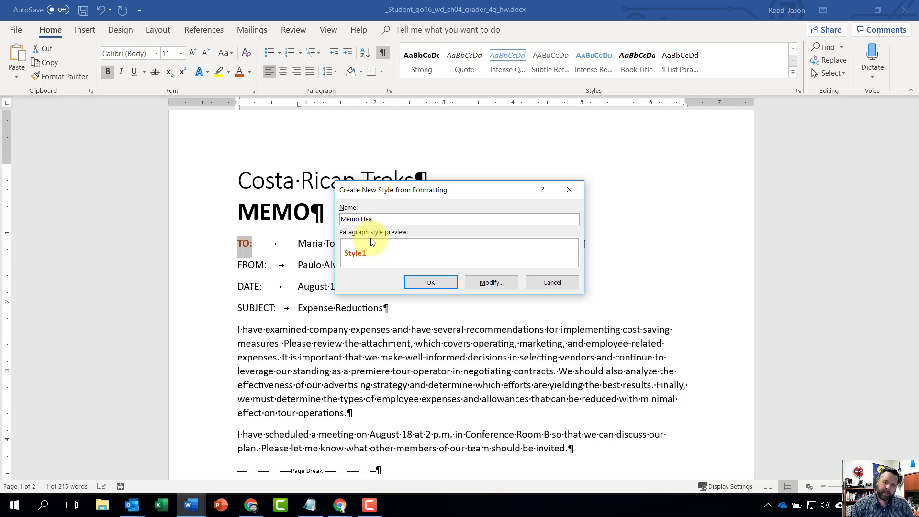
pyautogui.write('ding')
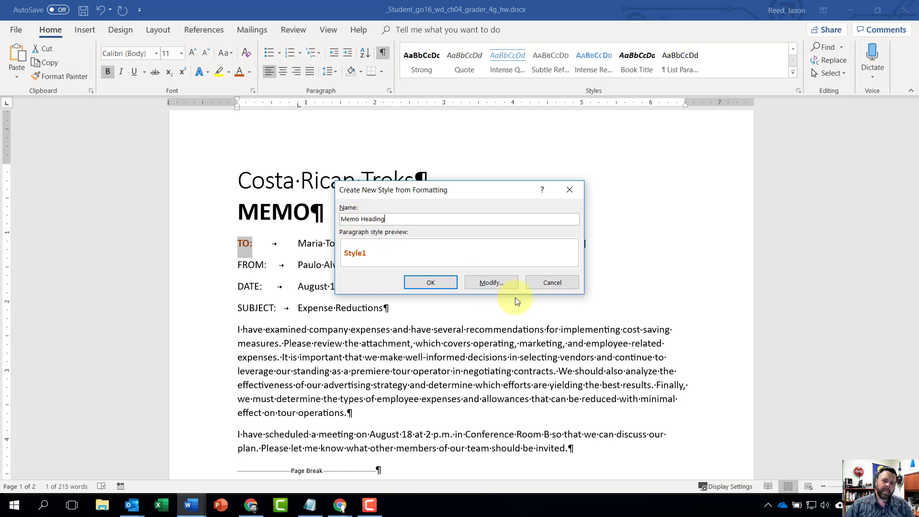
pyautogui.click(433, 283)
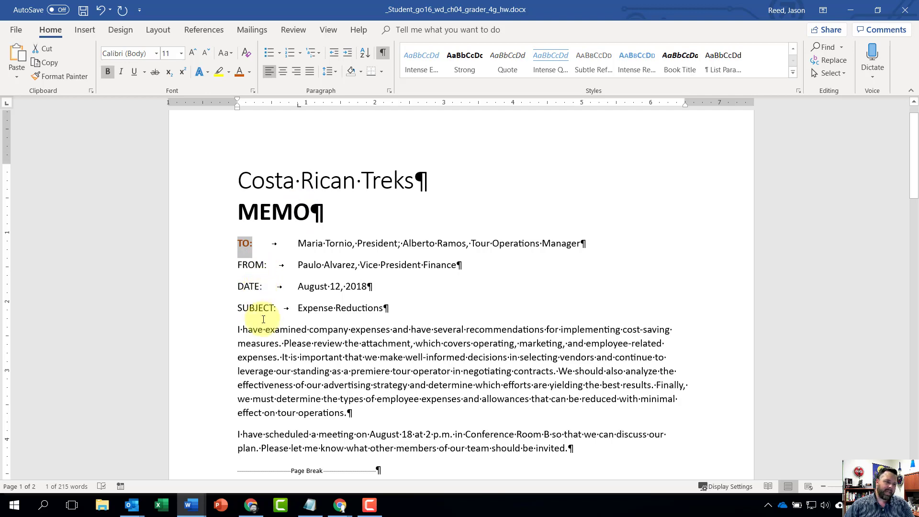
# Apply the Memo Heading style to "FROM:", "DATE:" and "SUBJECT:", including their colons.
pyautogui.click(270, 263)
pyautogui.moveTo(270, 263); pyautogui.dragTo(232, 266)
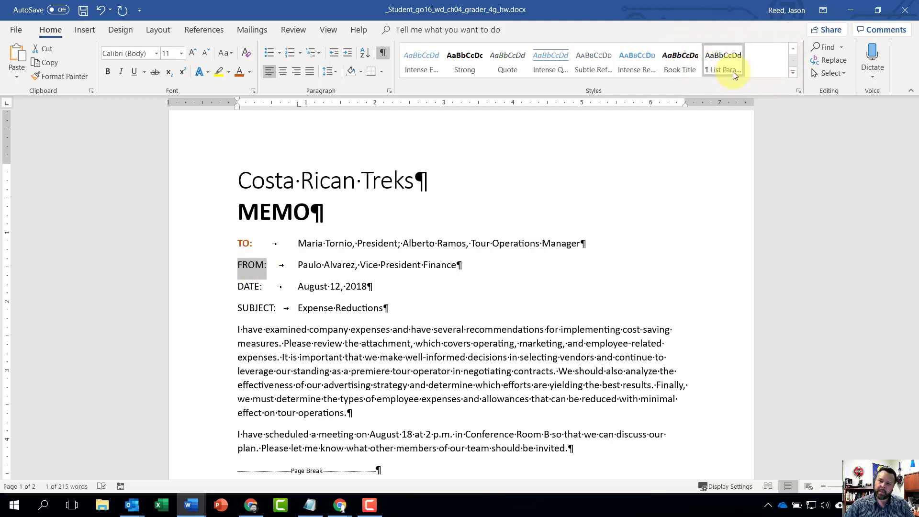
pyautogui.click(793, 73)
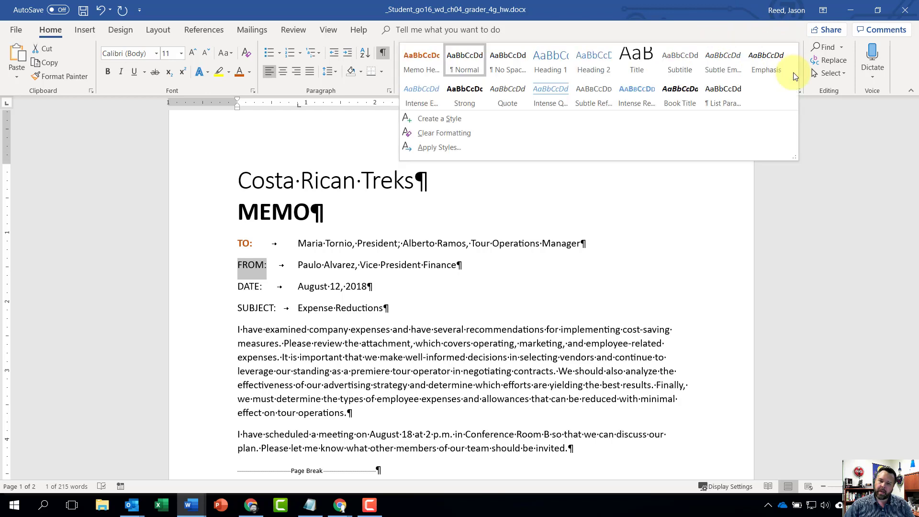
pyautogui.click(423, 62)
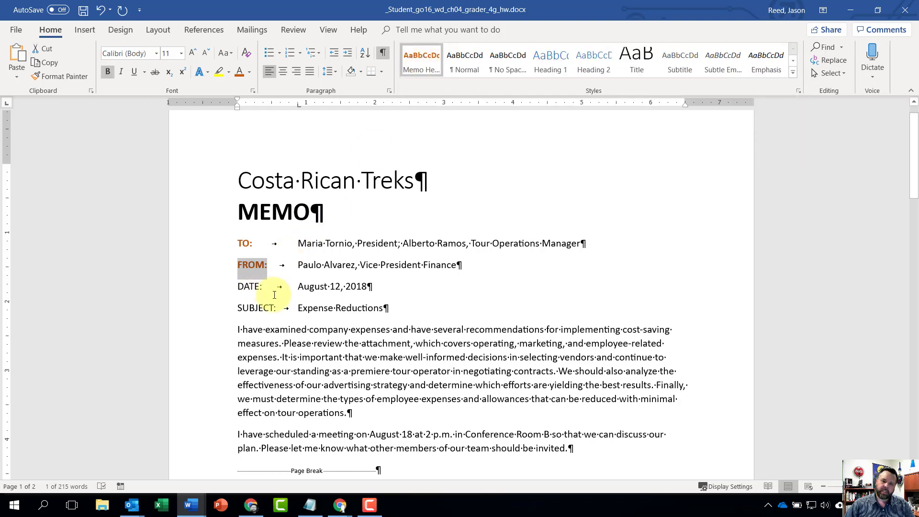
pyautogui.moveTo(263, 288); pyautogui.dragTo(241, 288)
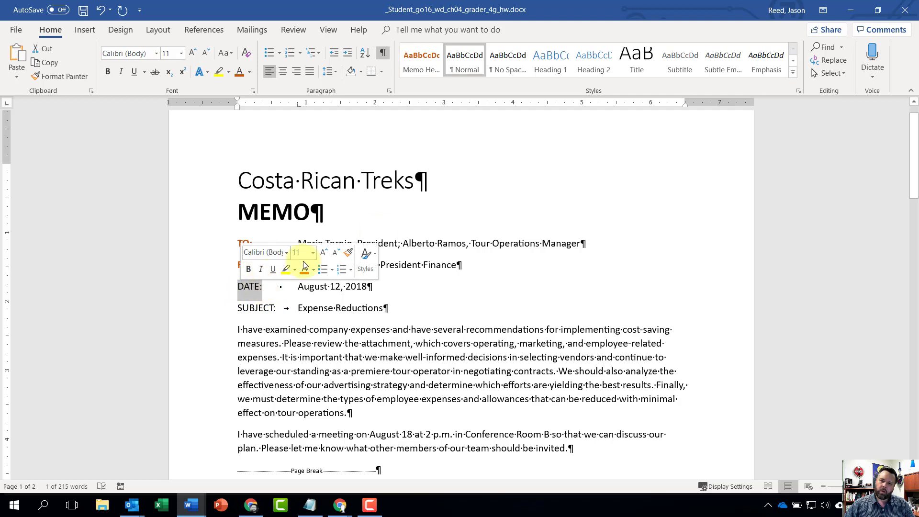
pyautogui.click(413, 59)
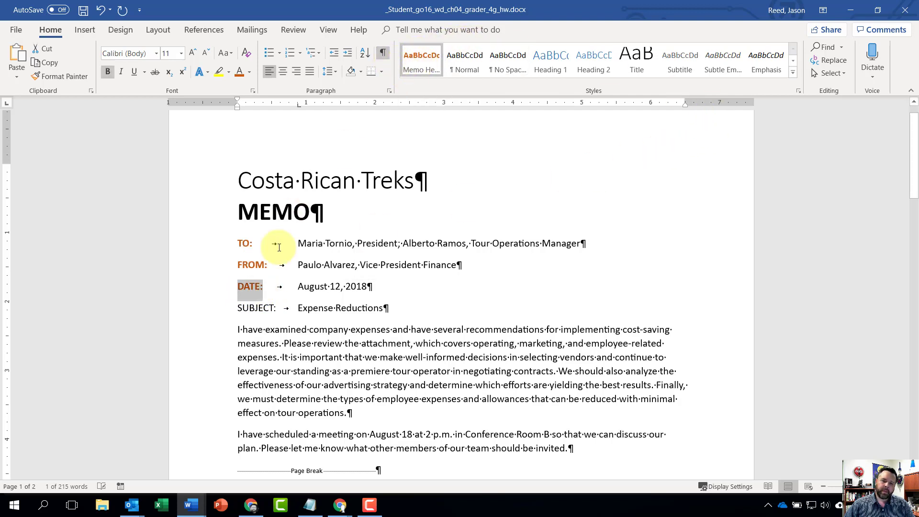
pyautogui.moveTo(275, 309); pyautogui.dragTo(245, 310)
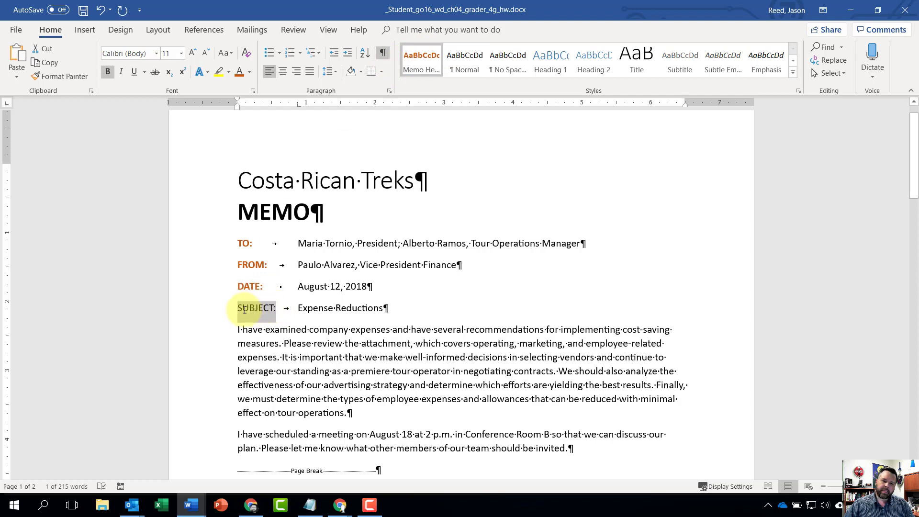
pyautogui.click(422, 65)
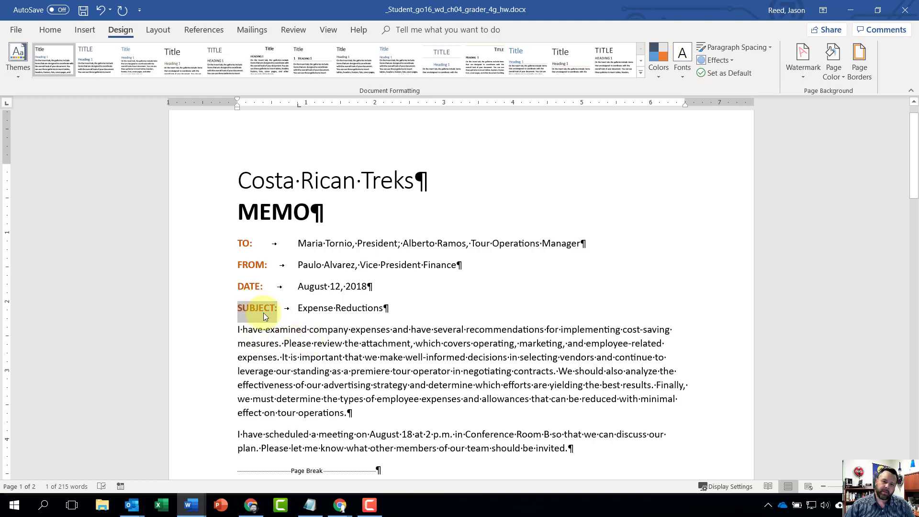
# Apply the Basic (Elegant) style set to the document and set its paragraph spacing to Relaxed.
pyautogui.click(319, 342)
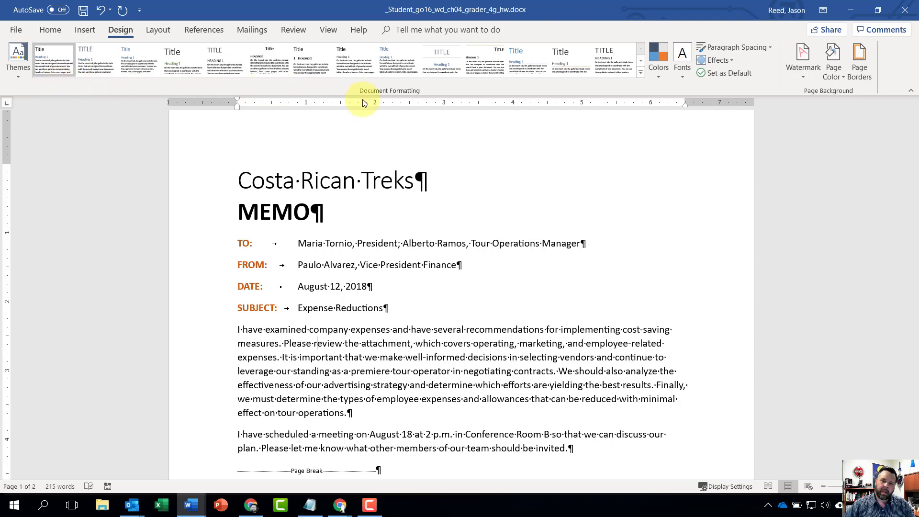
pyautogui.click(641, 72)
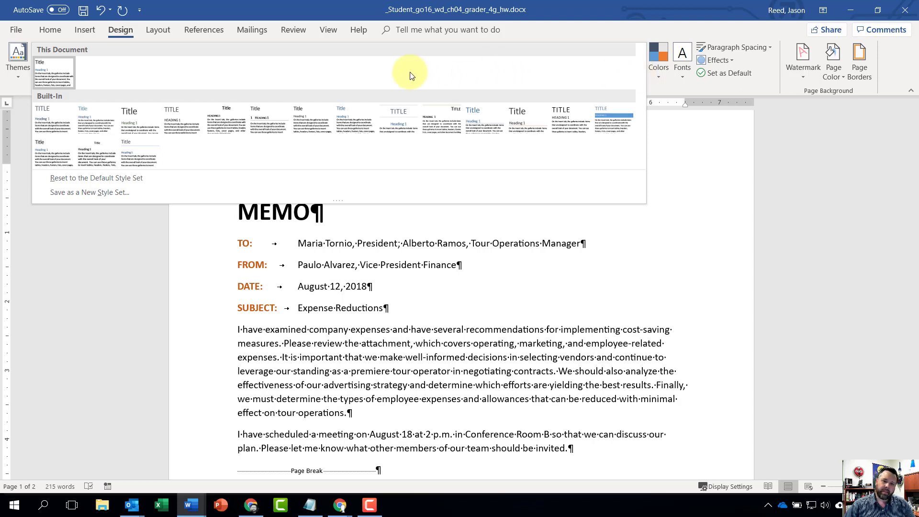
pyautogui.click(57, 120)
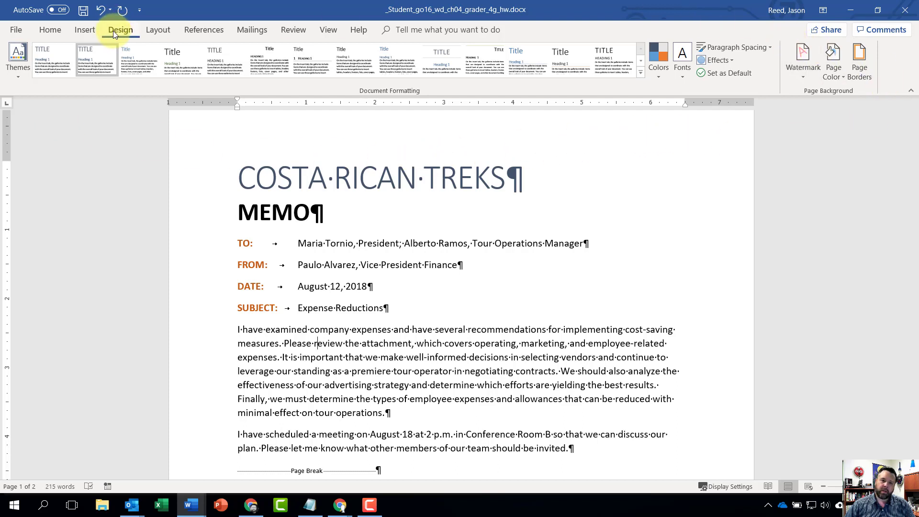
pyautogui.click(759, 47)
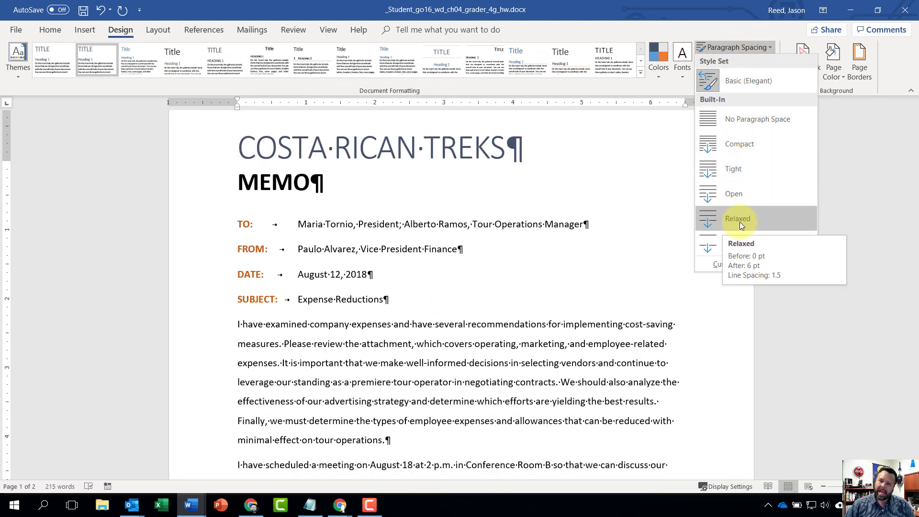
pyautogui.click(725, 220)
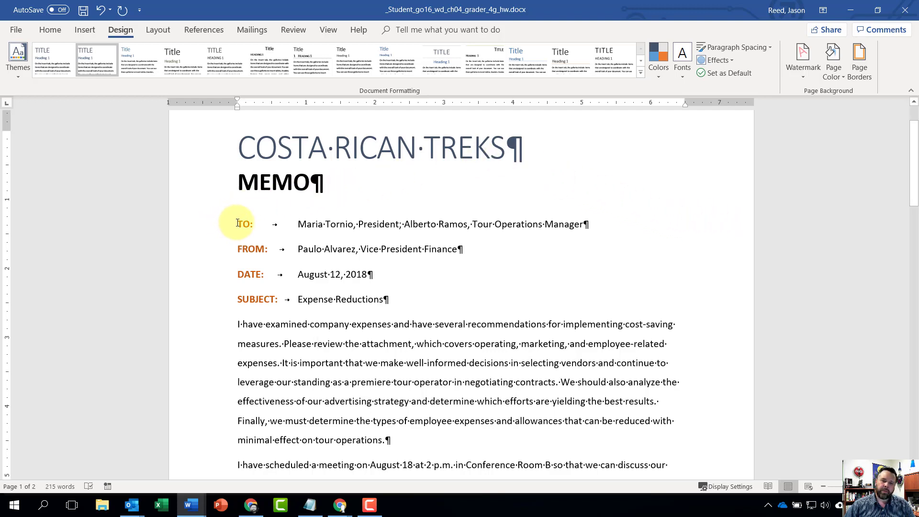
# Set all text from "TO:" through the end of the document to font size 12.
pyautogui.moveTo(238, 224); pyautogui.dragTo(708, 443)
pyautogui.scroll(10, 690, 432)
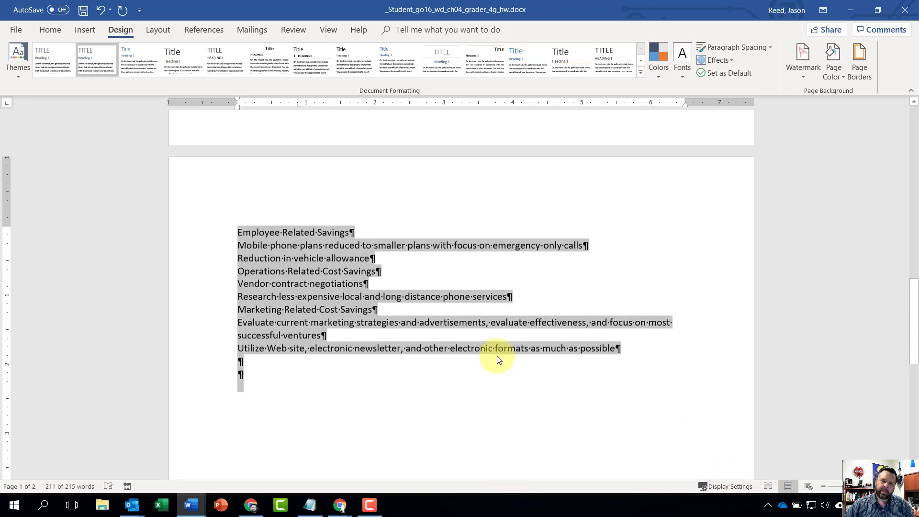
pyautogui.scroll(10, 496, 354)
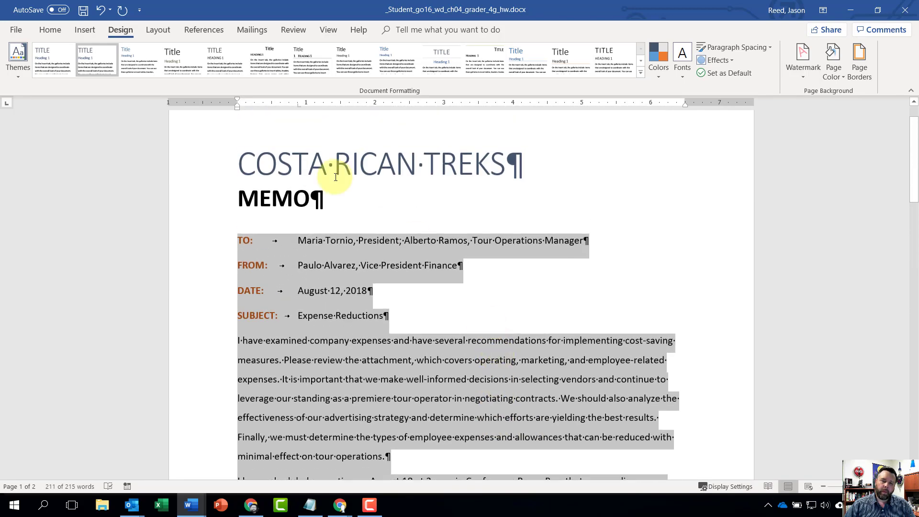
pyautogui.click(46, 28)
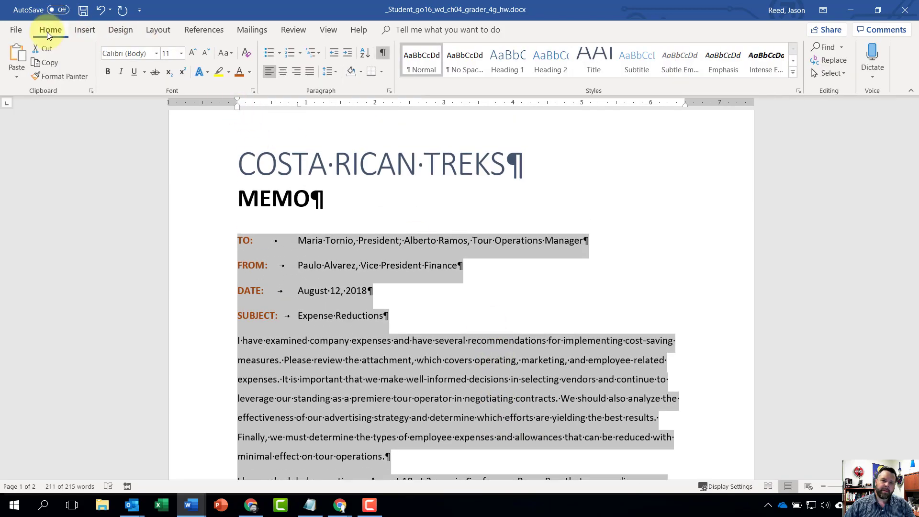
pyautogui.click(182, 54)
pyautogui.click(170, 114)
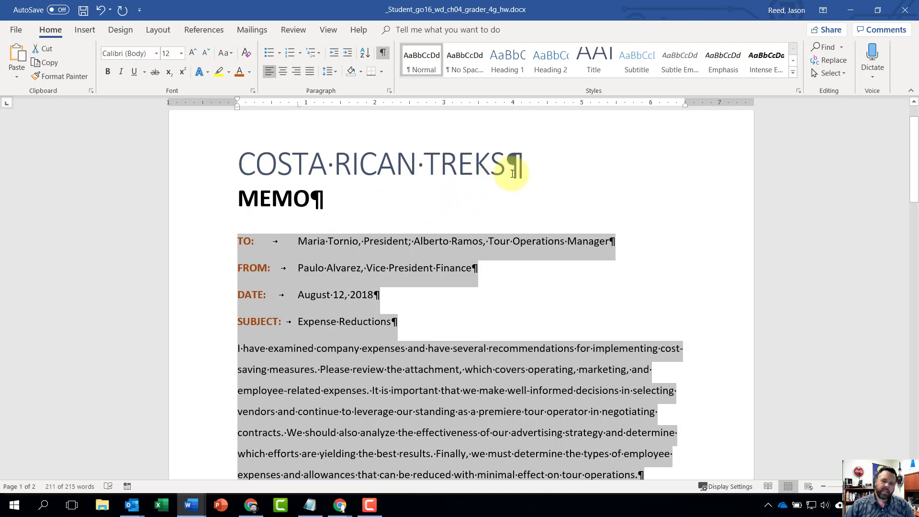
# Format the page 2 paragraphs from "Employee Related Savings" through "Utilize Web site" as a multilevel list with the 1., a., i. format.
pyautogui.scroll(-3, 350, 225)
pyautogui.scroll(-10, 347, 233)
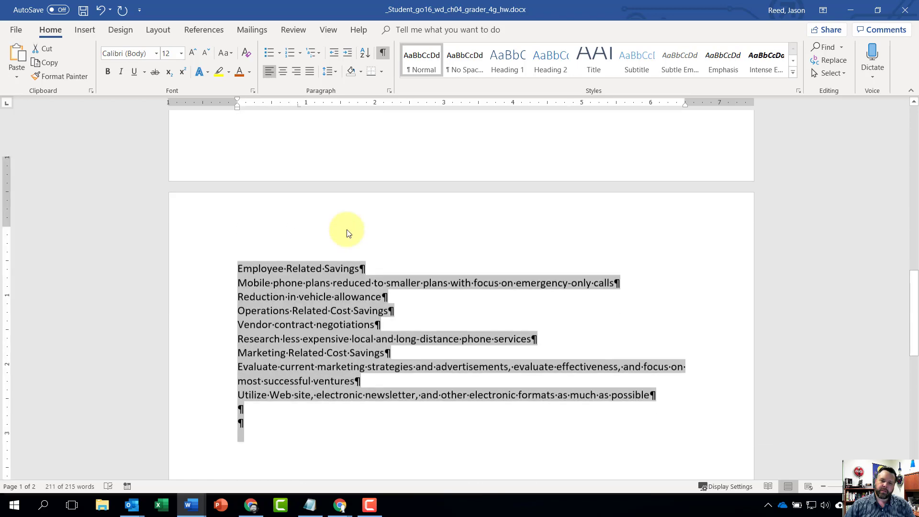
pyautogui.scroll(2, 347, 228)
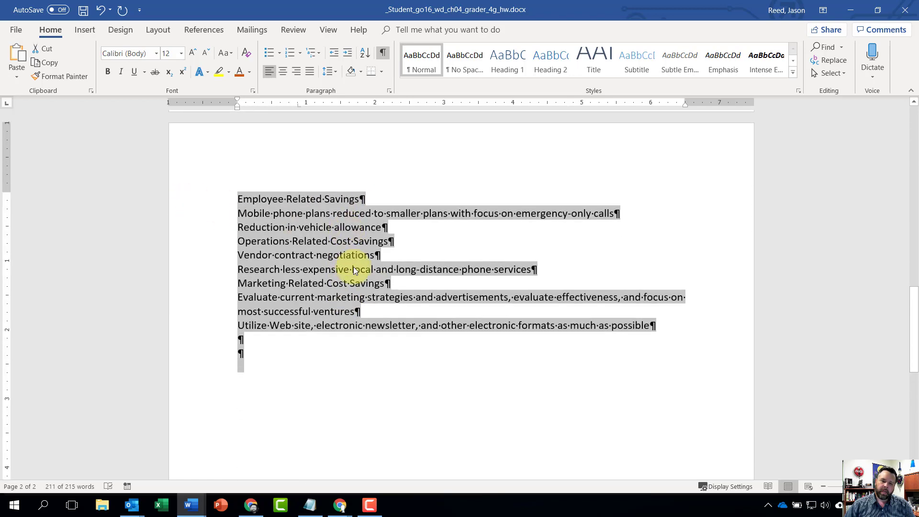
pyautogui.click(310, 247)
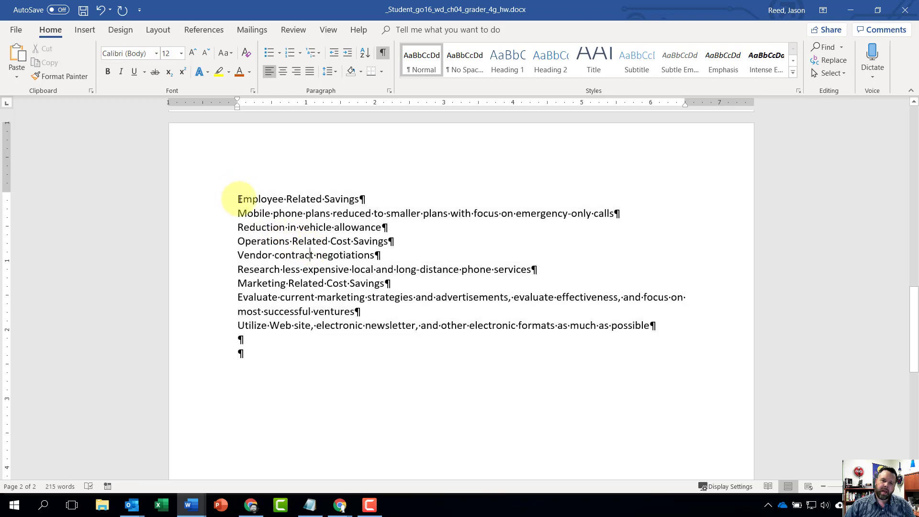
pyautogui.moveTo(238, 199); pyautogui.dragTo(644, 330)
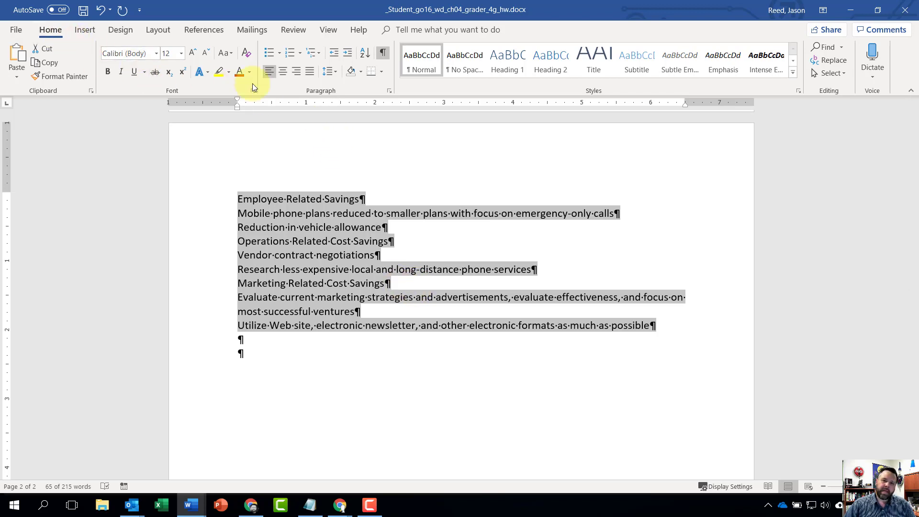
pyautogui.click(320, 52)
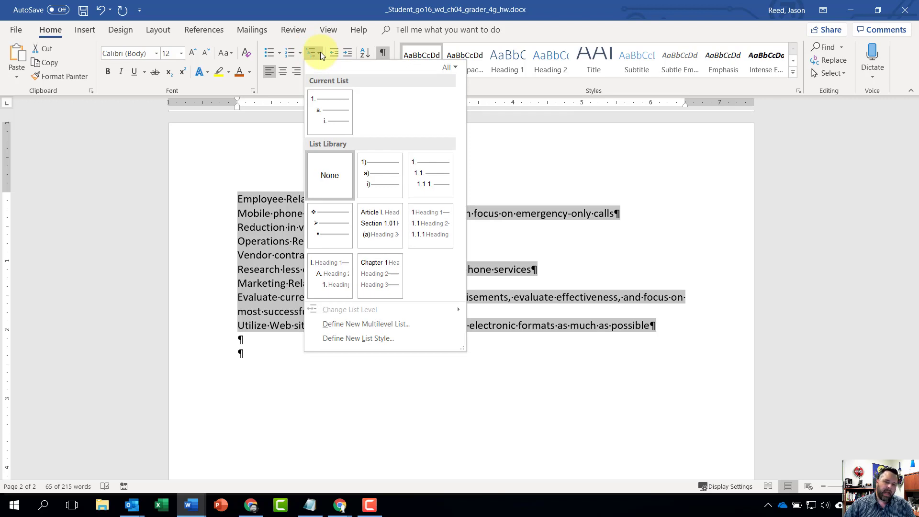
pyautogui.moveTo(321, 108)
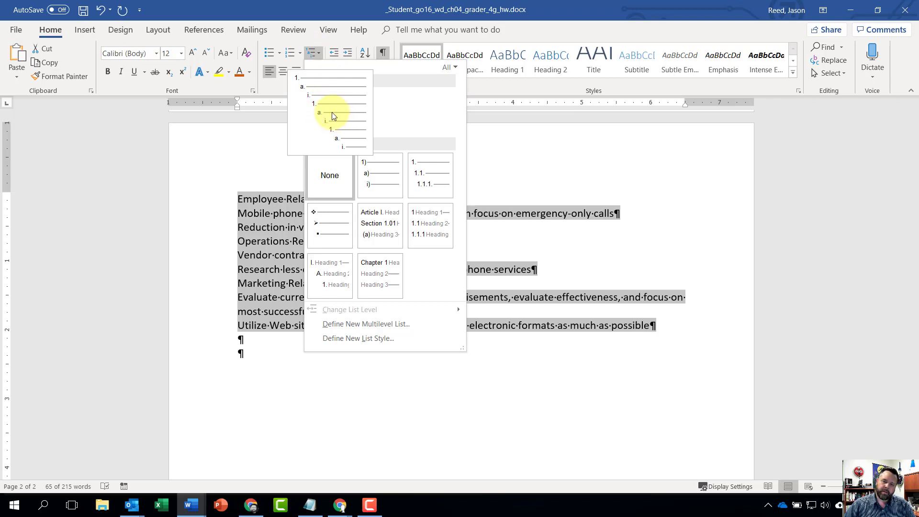
pyautogui.click(331, 112)
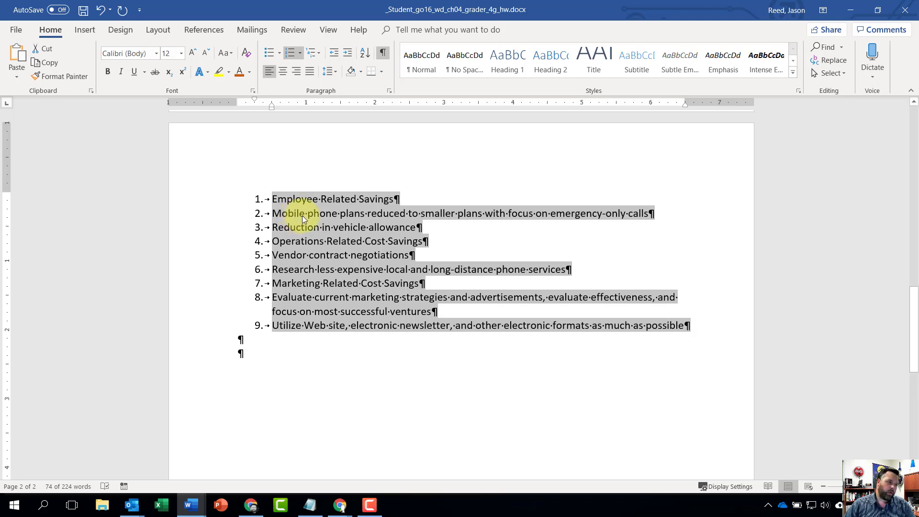
# Demote the six sub-items under the three savings headings to the second list level all at once, and undo it.
pyautogui.click(349, 217)
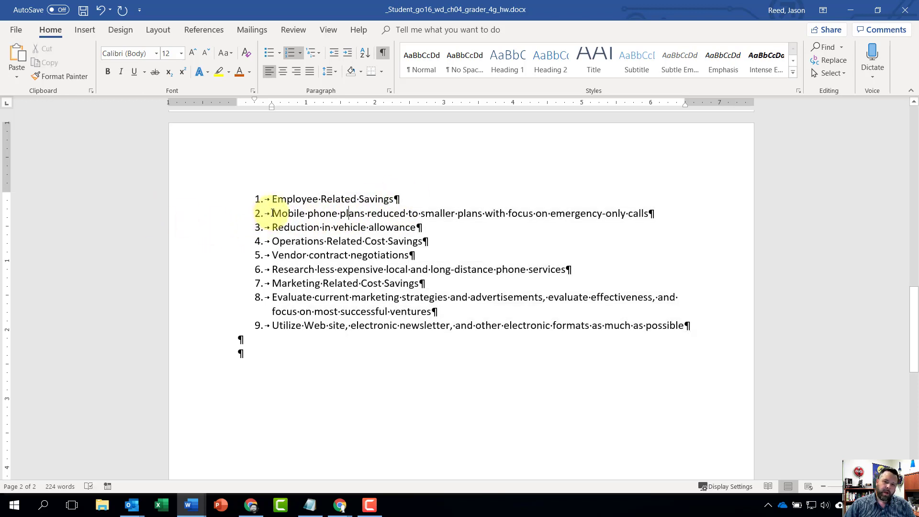
pyautogui.moveTo(272, 214); pyautogui.dragTo(661, 217)
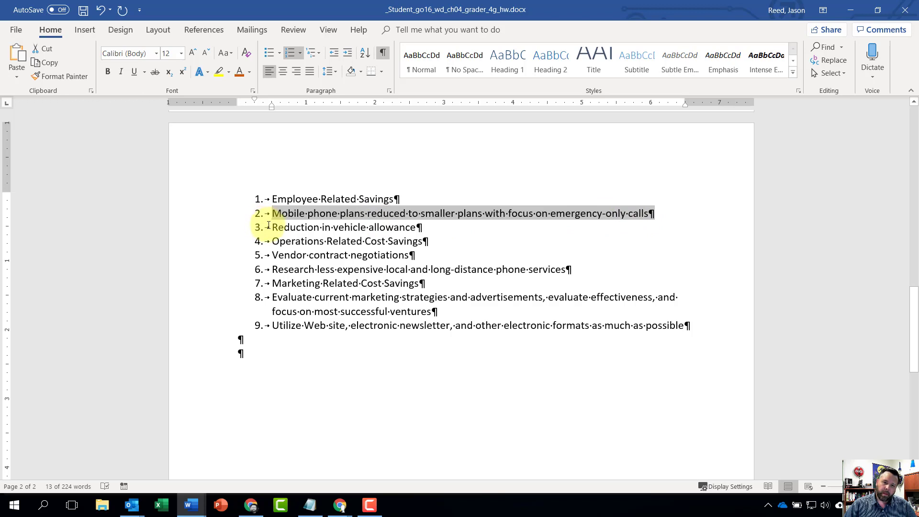
pyautogui.moveTo(269, 225); pyautogui.dragTo(416, 228)
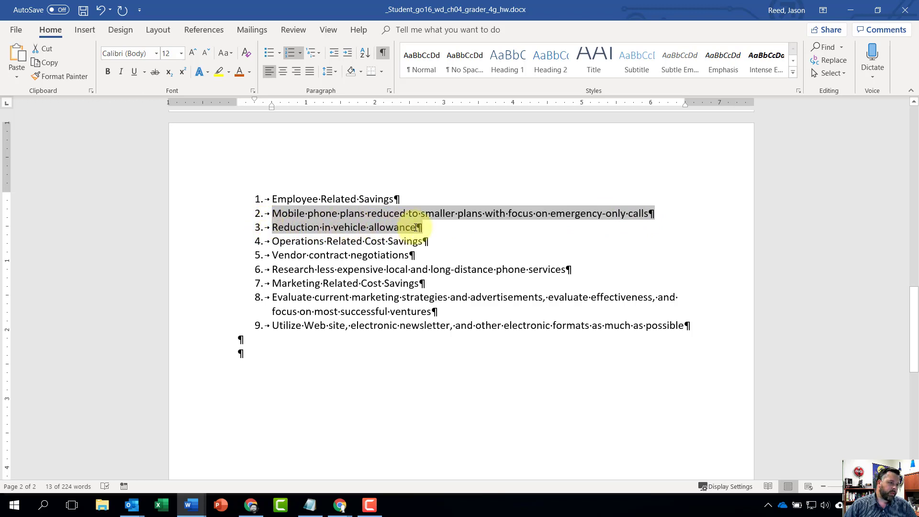
pyautogui.moveTo(415, 227); pyautogui.dragTo(416, 228)
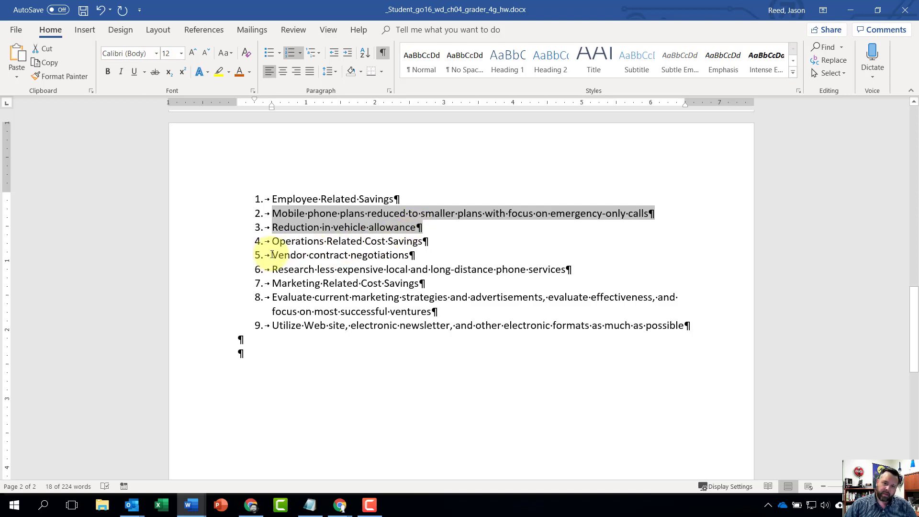
pyautogui.moveTo(272, 255); pyautogui.dragTo(410, 255)
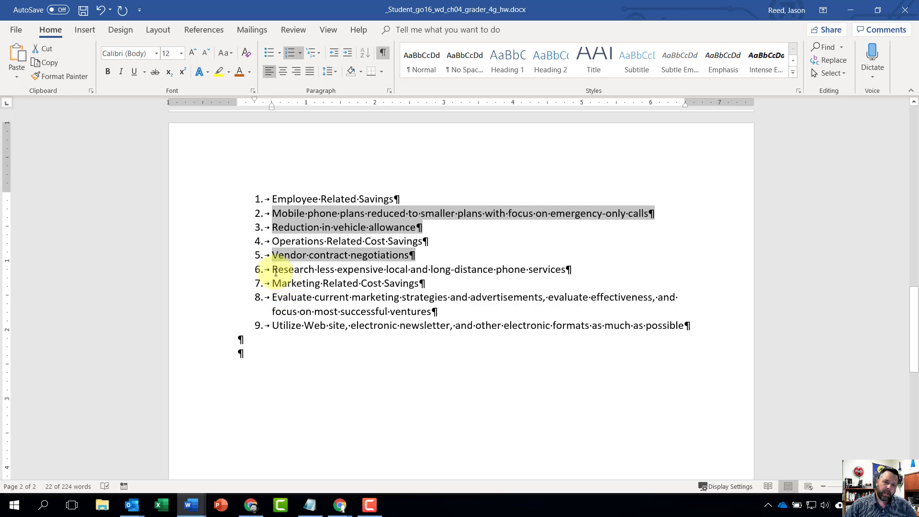
pyautogui.moveTo(272, 269); pyautogui.dragTo(550, 276)
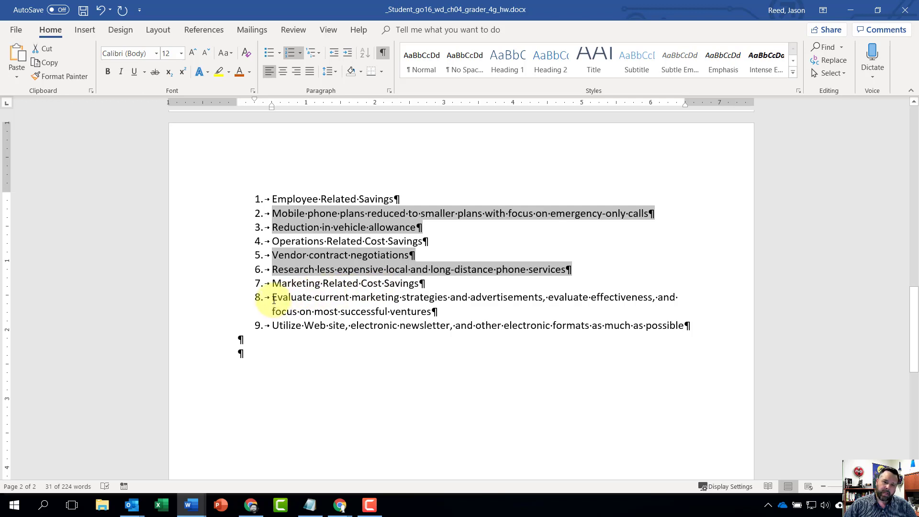
pyautogui.moveTo(280, 298); pyautogui.dragTo(605, 304)
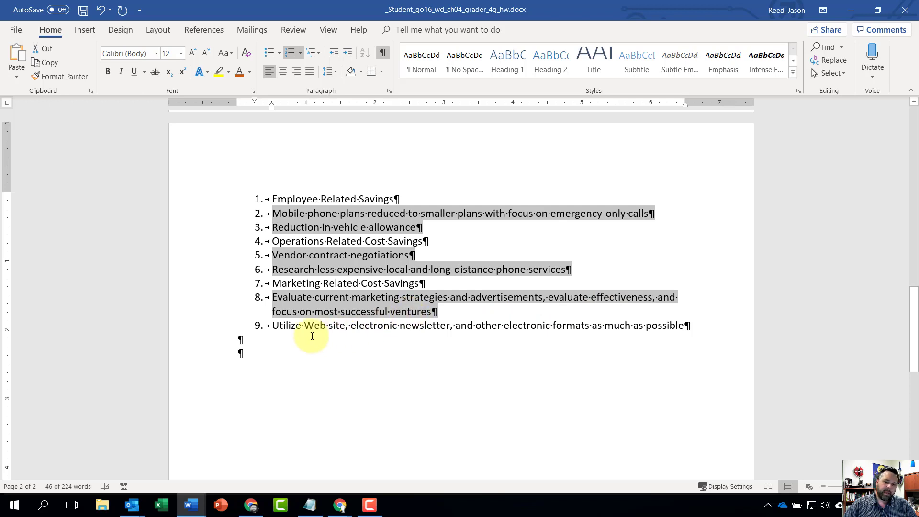
pyautogui.moveTo(271, 328); pyautogui.dragTo(682, 321)
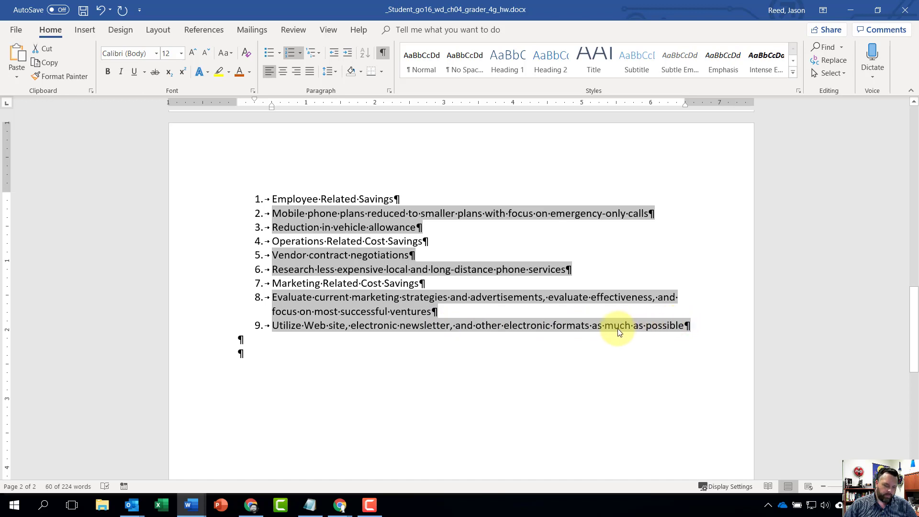
pyautogui.press('Tab')
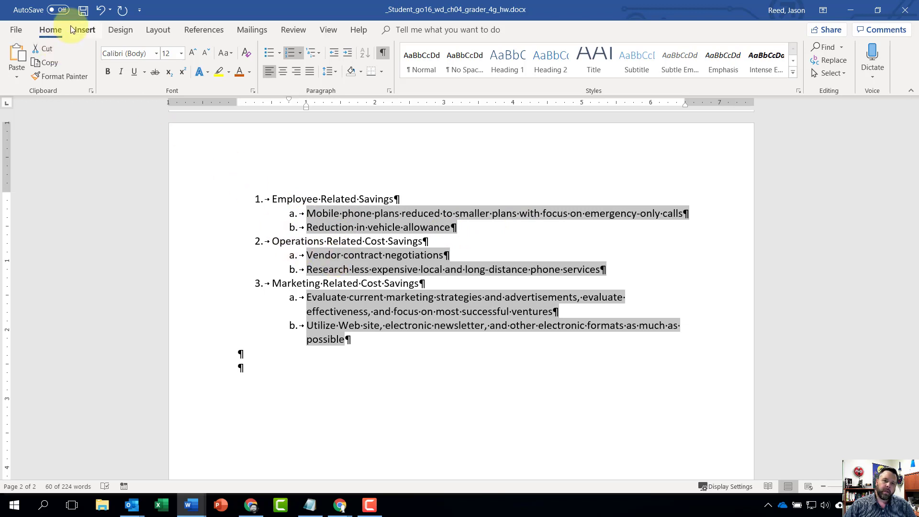
pyautogui.click(100, 10)
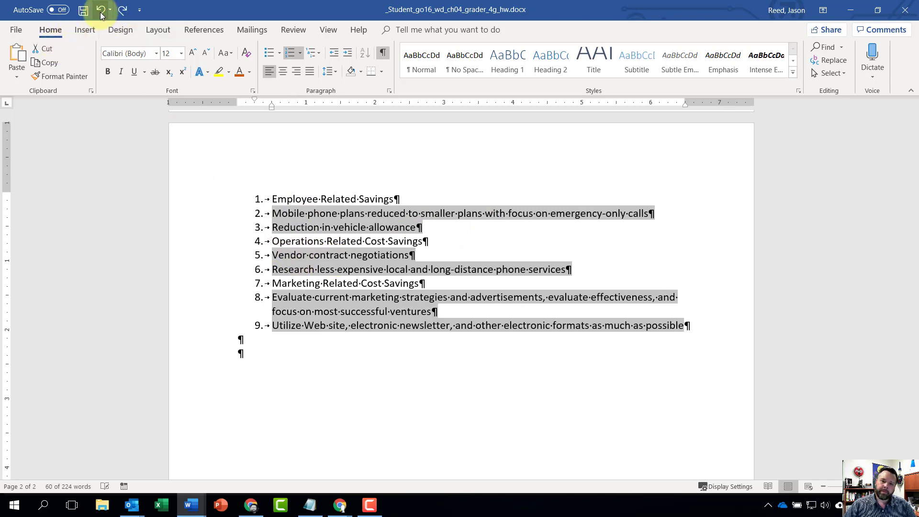
# Demote the two items under each of the Employee, Operations and Marketing savings headings to the second list level, one item at a time.
pyautogui.click(283, 224)
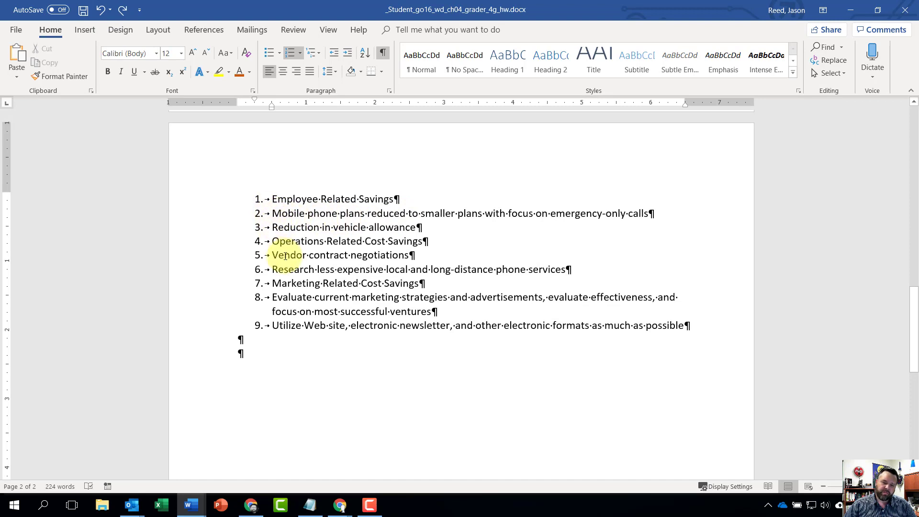
pyautogui.press('Tab')
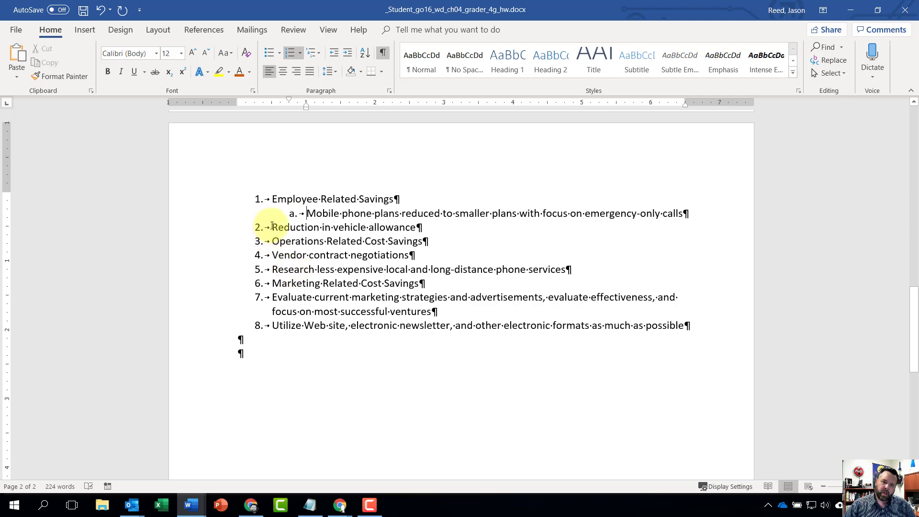
pyautogui.click(271, 227)
pyautogui.press('Tab')
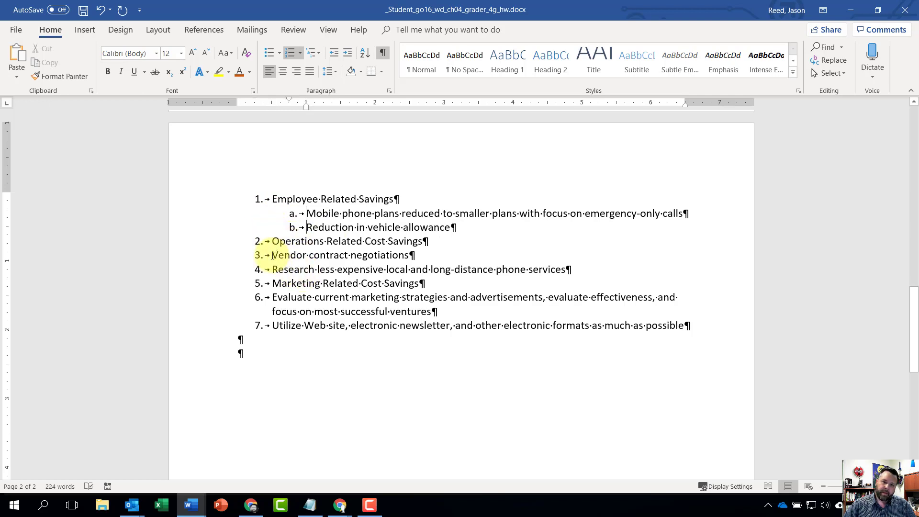
pyautogui.click(271, 256)
pyautogui.press('Tab')
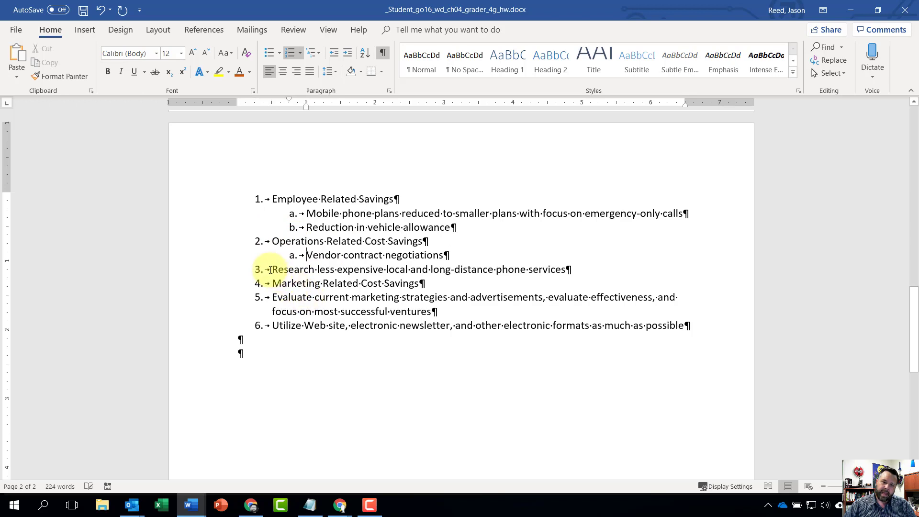
pyautogui.click(271, 269)
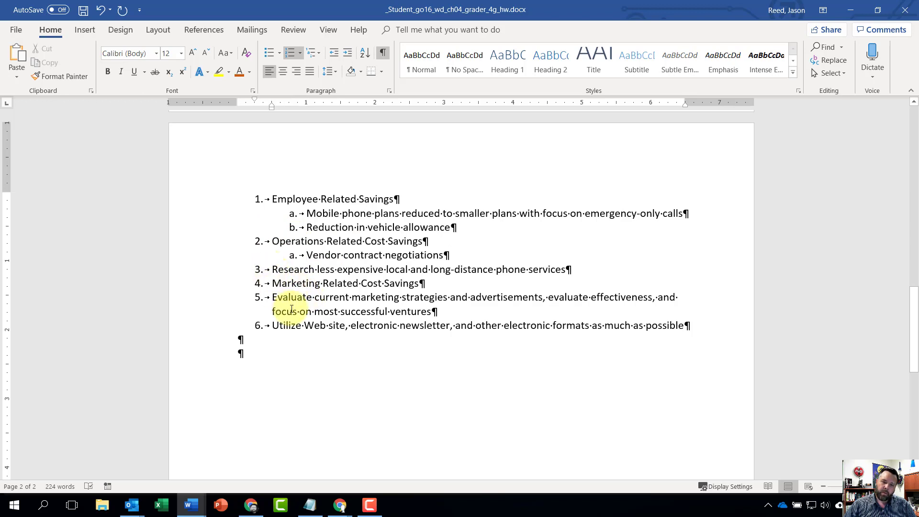
pyautogui.press('Tab')
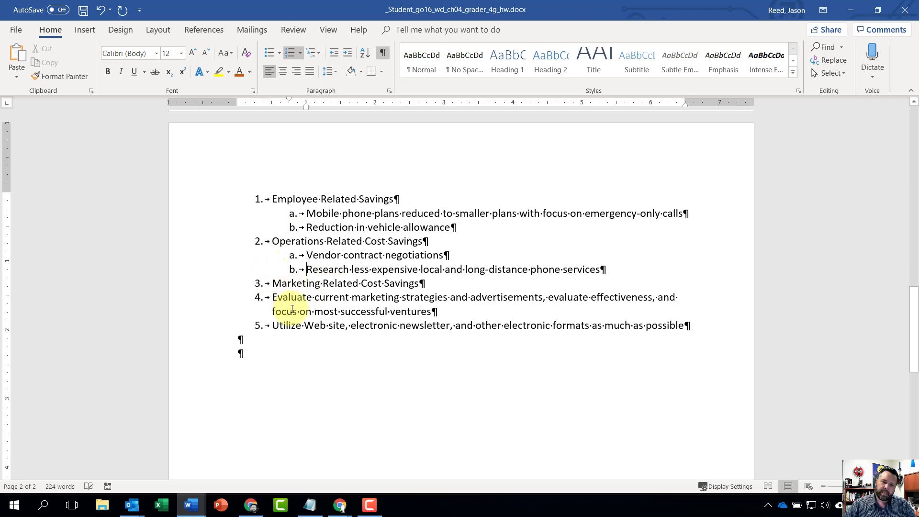
pyautogui.click(271, 297)
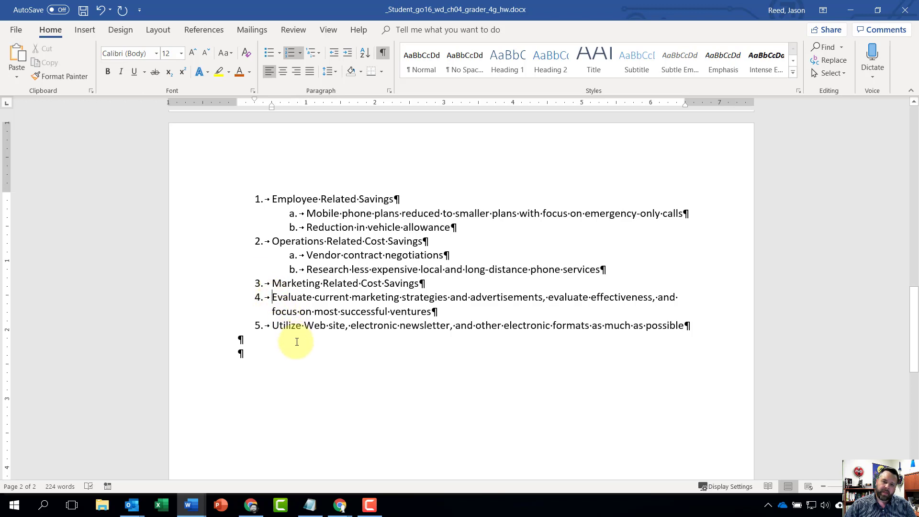
pyautogui.press('Tab')
pyautogui.click(272, 325)
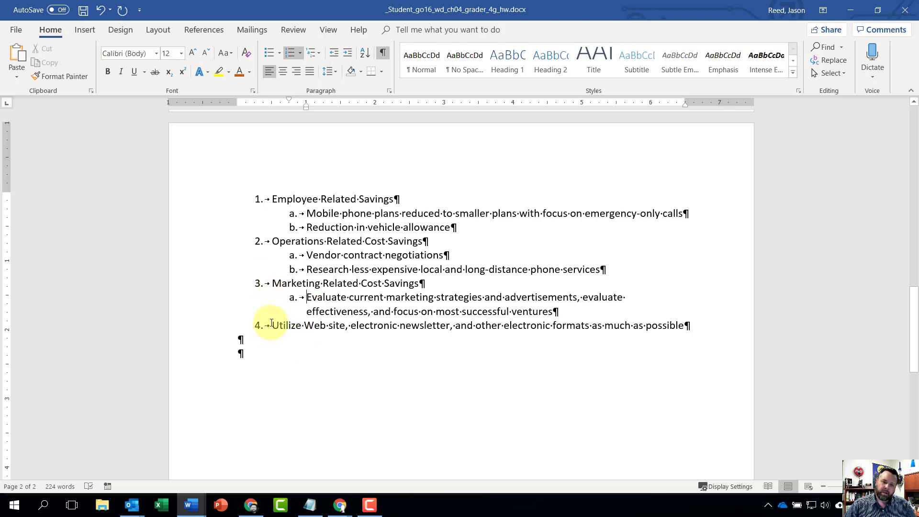
pyautogui.press('Tab')
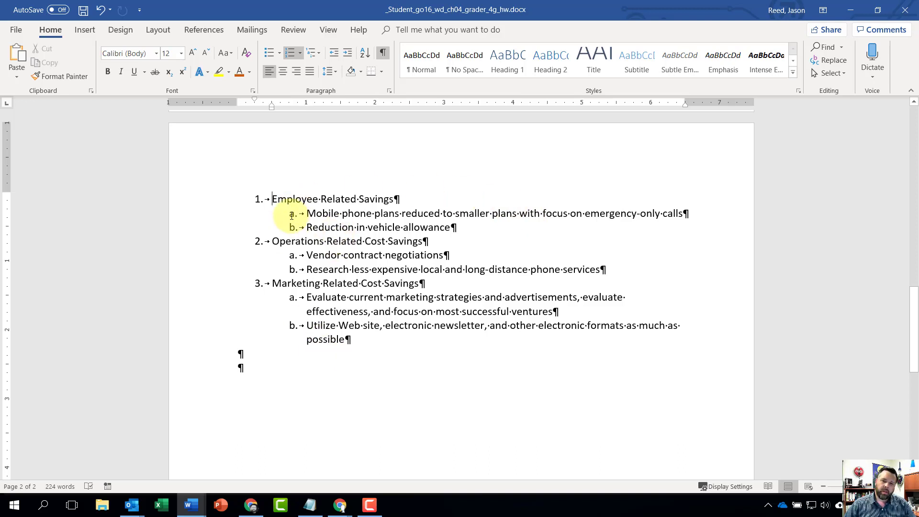
# Start defining a new list style from the multilevel list, naming it Reduction List.
pyautogui.click(257, 199)
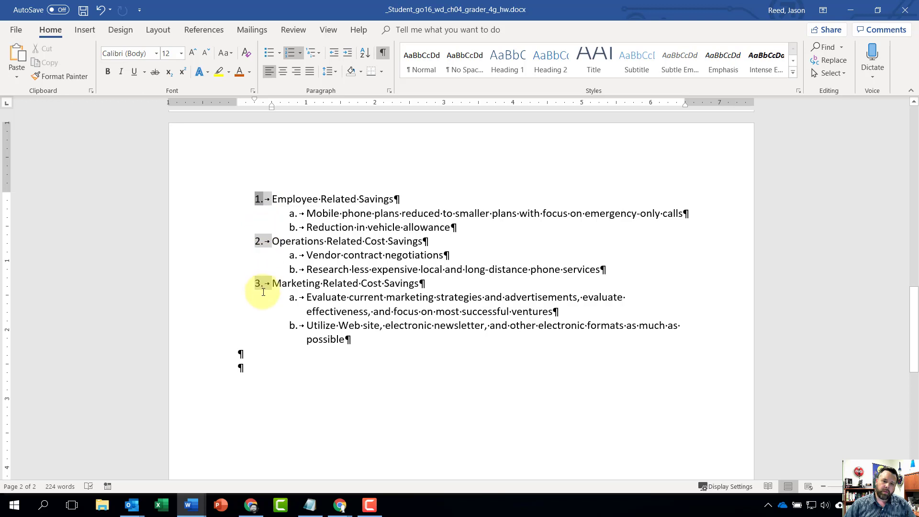
pyautogui.click(316, 52)
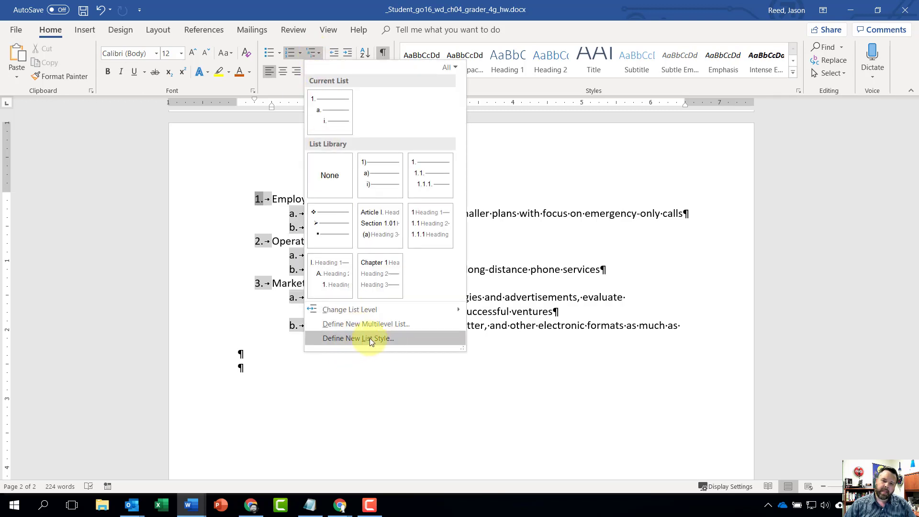
pyautogui.click(369, 338)
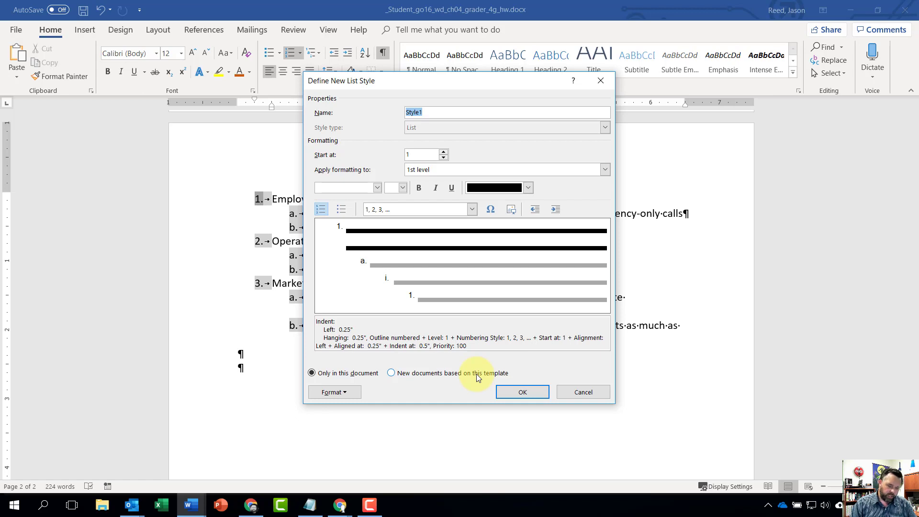
pyautogui.write('Redu')
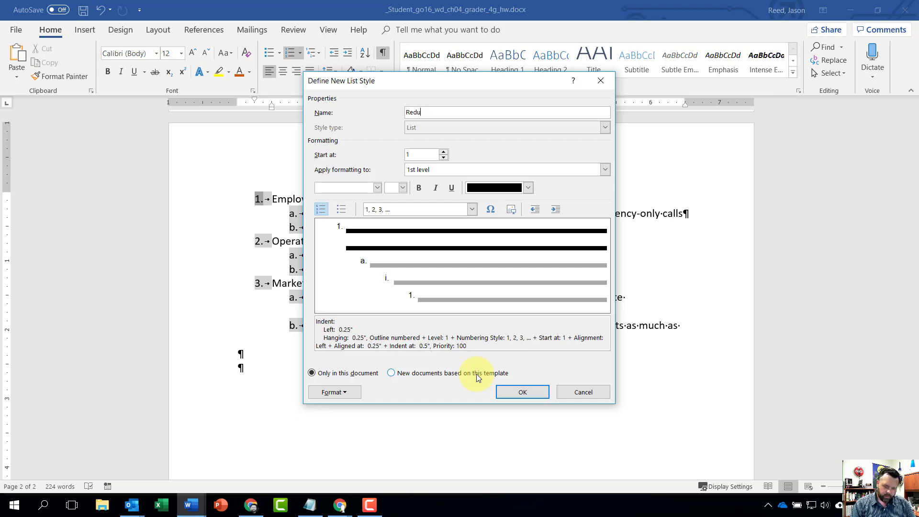
pyautogui.write('ction List')
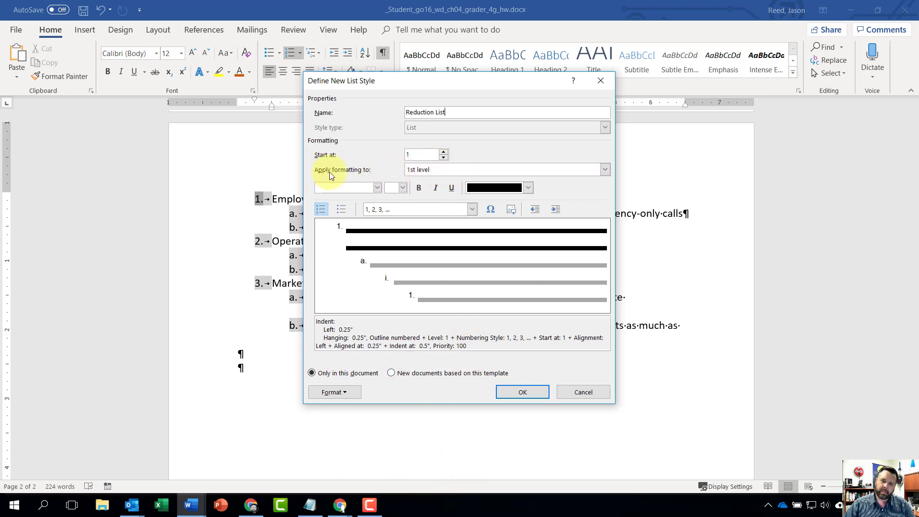
# Set the list style's 2nd level numbering to A, B, C and save the style.
pyautogui.click(605, 170)
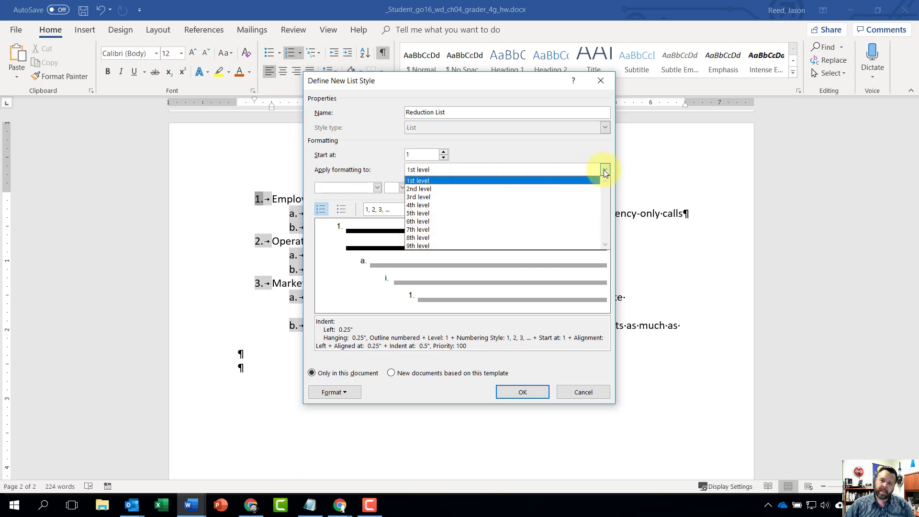
pyautogui.click(438, 191)
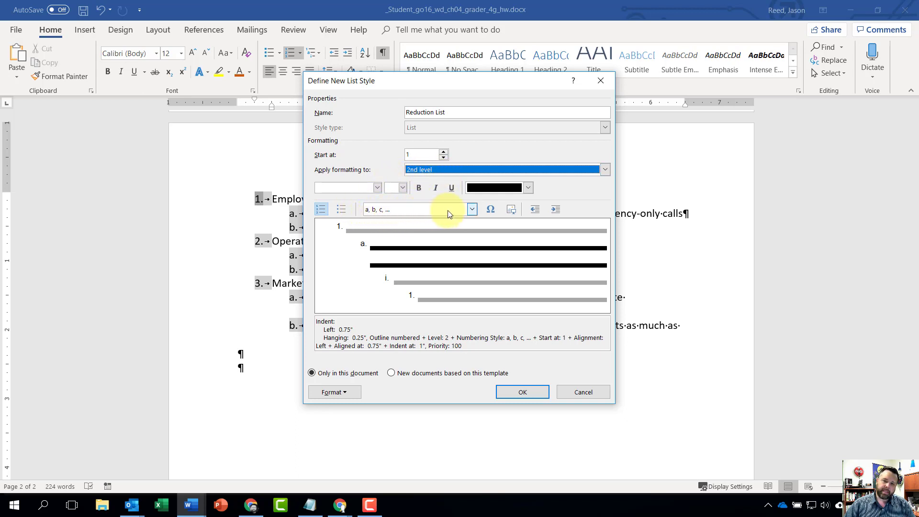
pyautogui.click(474, 210)
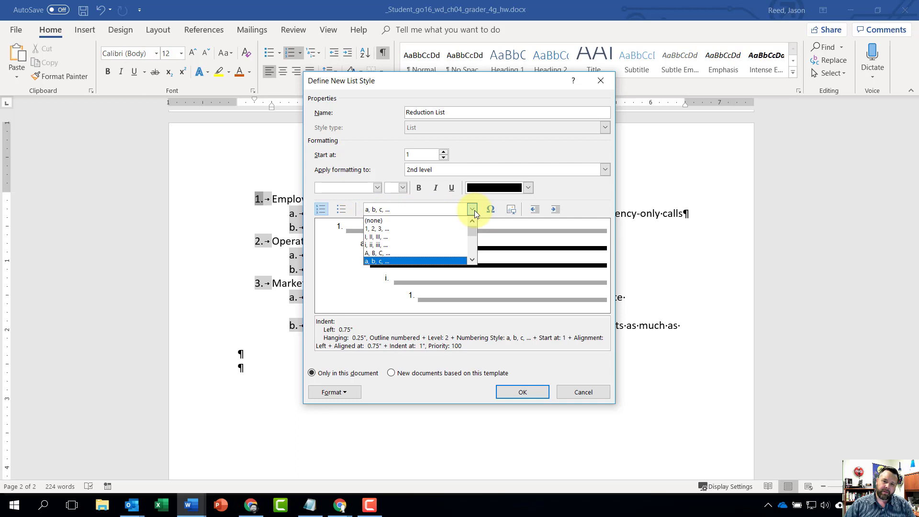
pyautogui.click(382, 254)
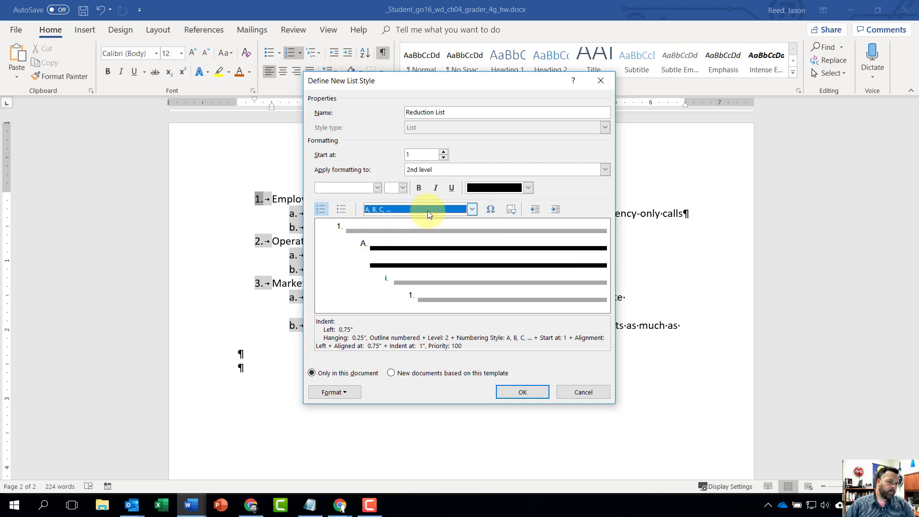
pyautogui.click(521, 393)
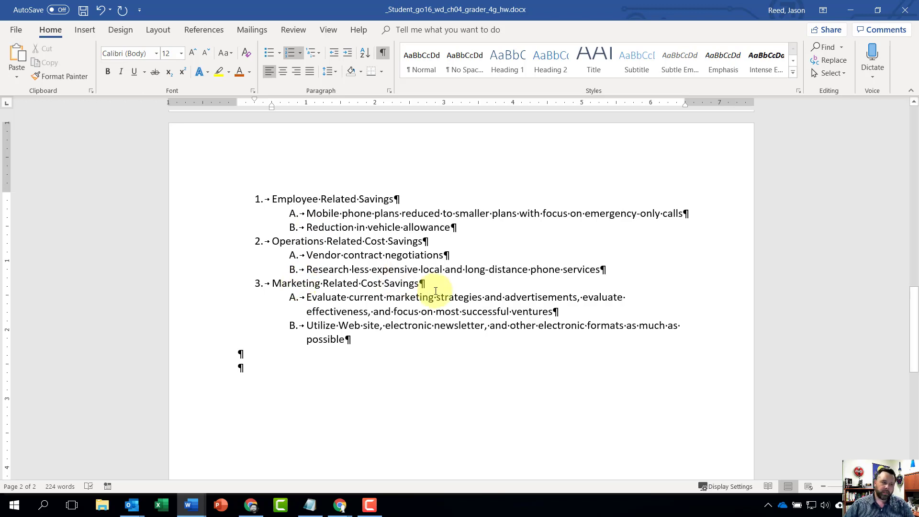
# Insert a Clustered Column chart in the blank paragraph at the end of the document.
pyautogui.hotkey('ctrl', 'End')
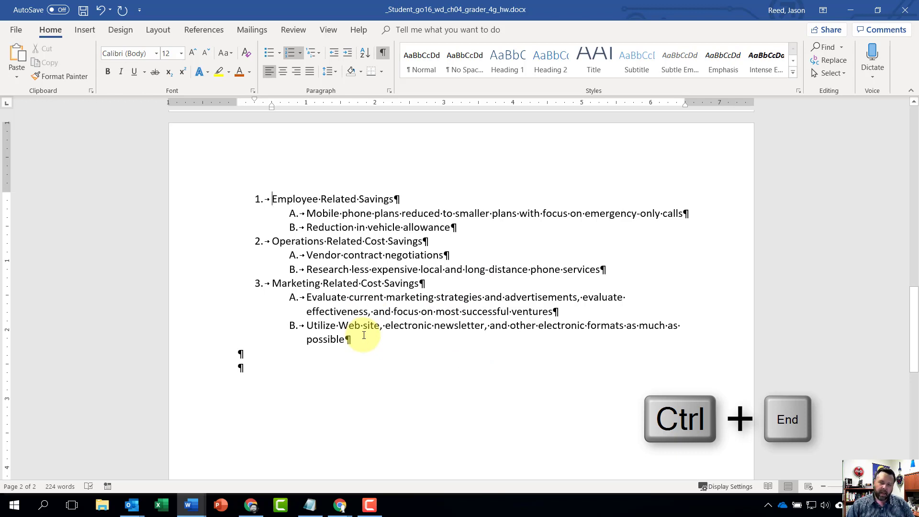
pyautogui.hotkey('ctrl', 'End')
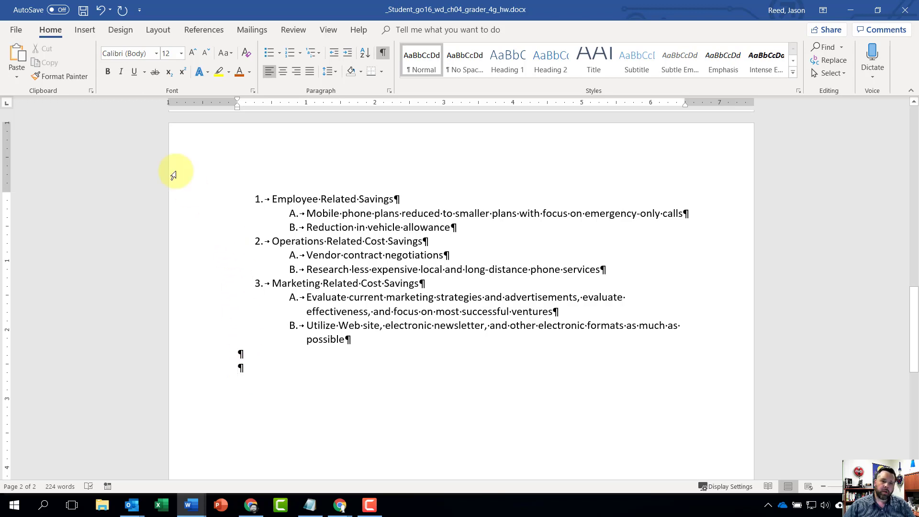
pyautogui.click(86, 31)
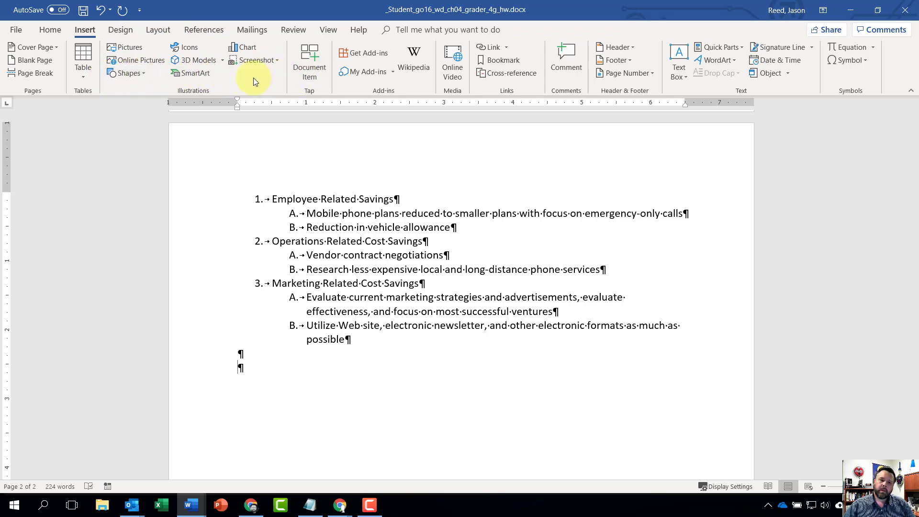
pyautogui.click(243, 48)
pyautogui.moveTo(403, 203)
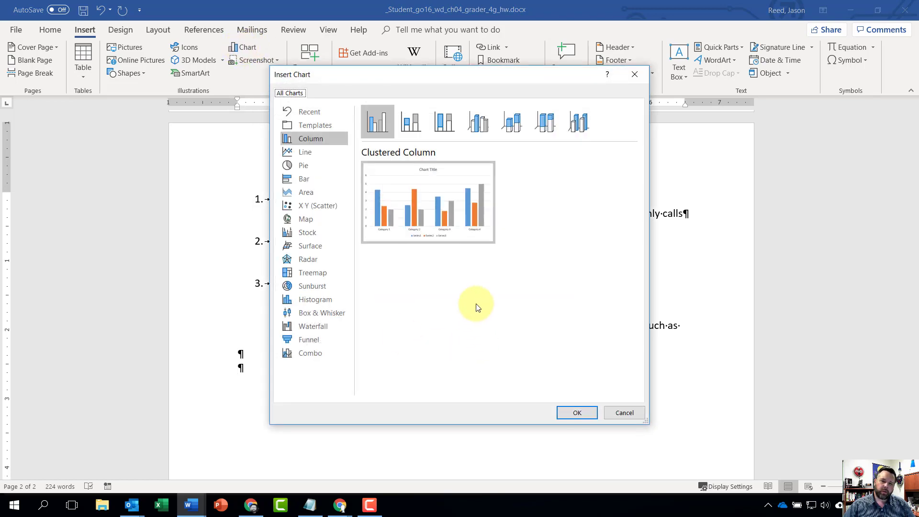
pyautogui.click(573, 418)
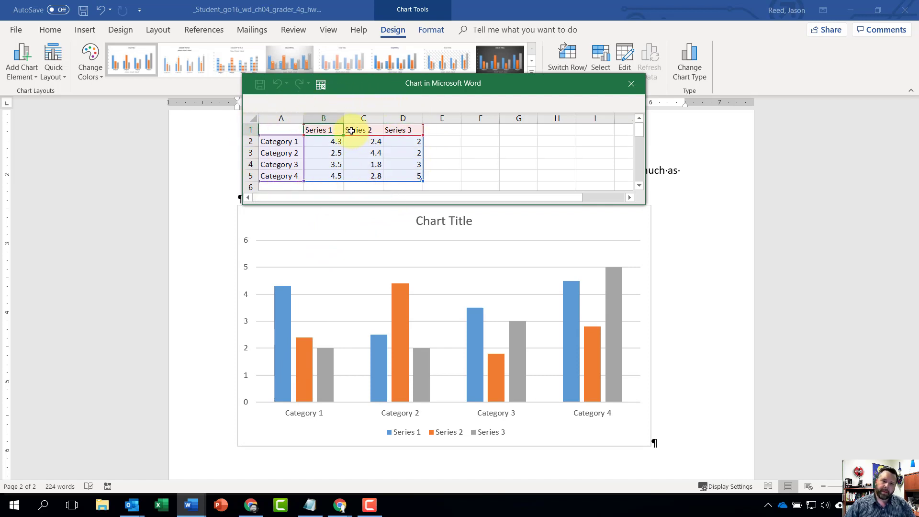
# Replace the first category label in the chart data, cell A2, with Employee.
pyautogui.click(269, 141)
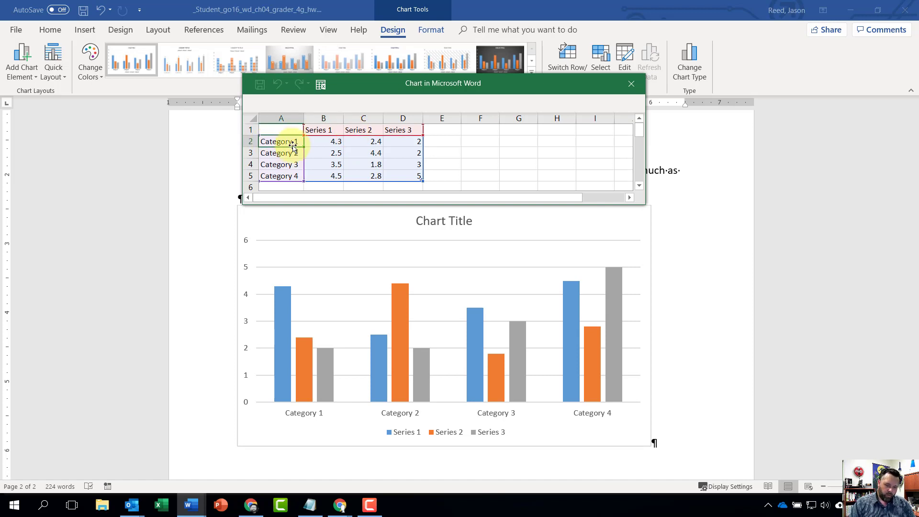
pyautogui.write('Em')
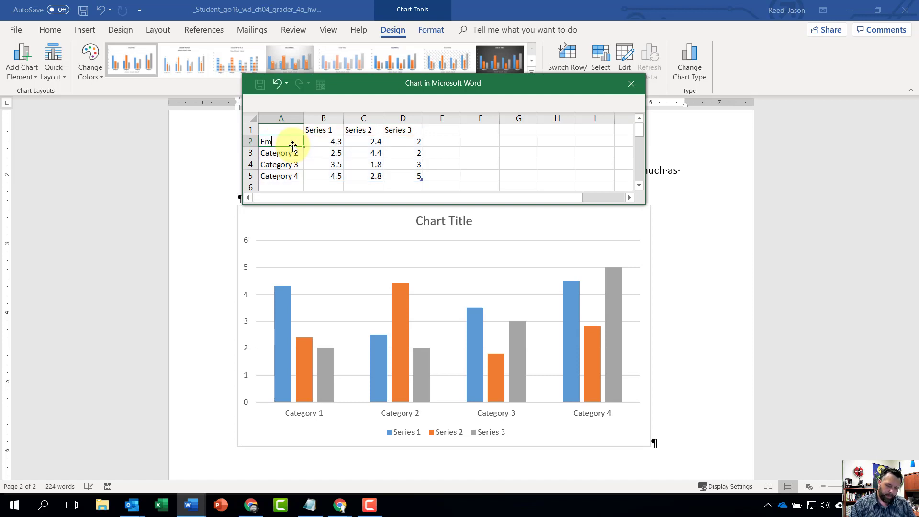
pyautogui.write('ployee')
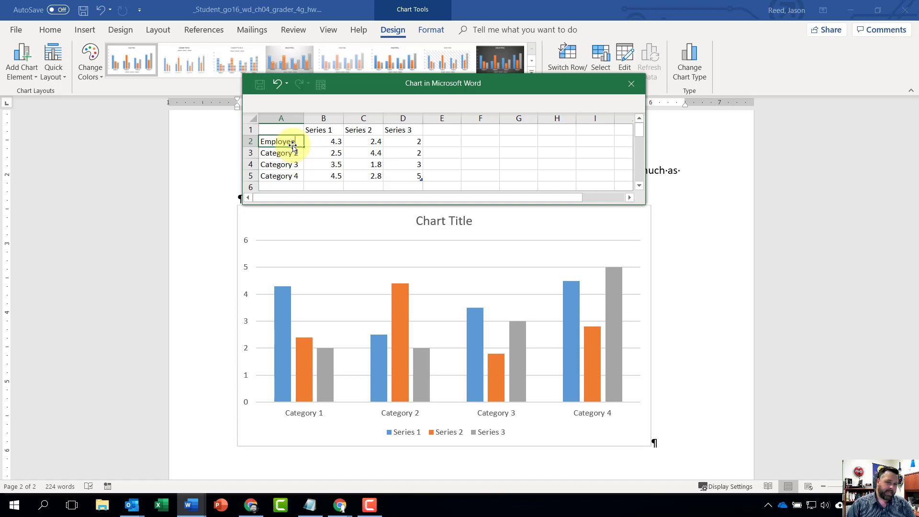
pyautogui.press('Return')
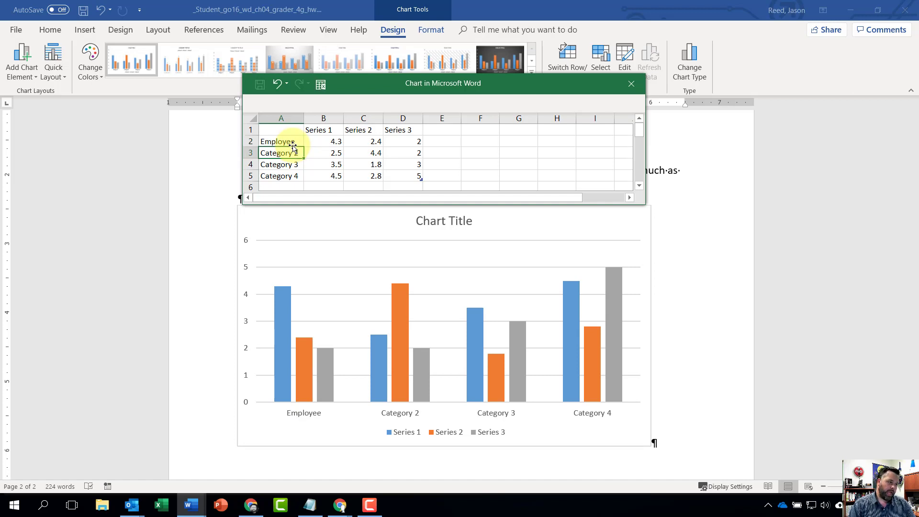
# Set the second category label in cell A3 to Operations, correcting its spelling.
pyautogui.write('Opertin')
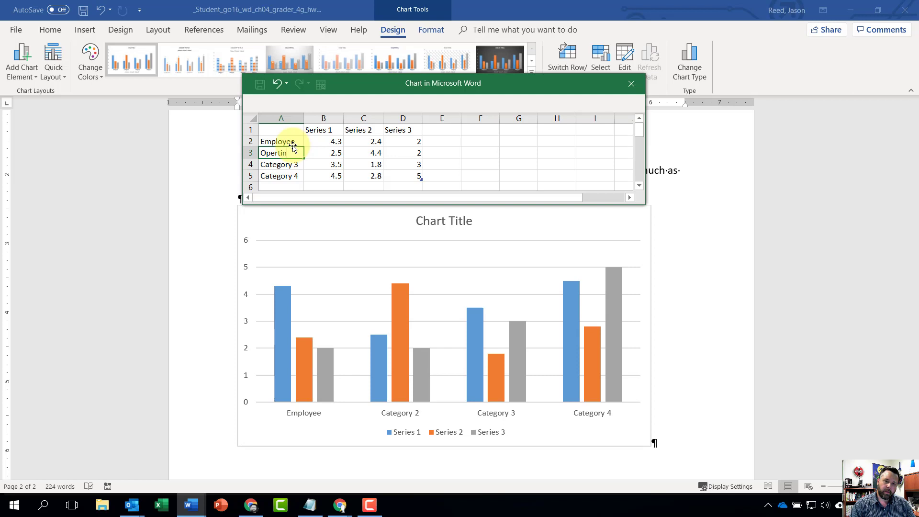
pyautogui.press('BackSpace')
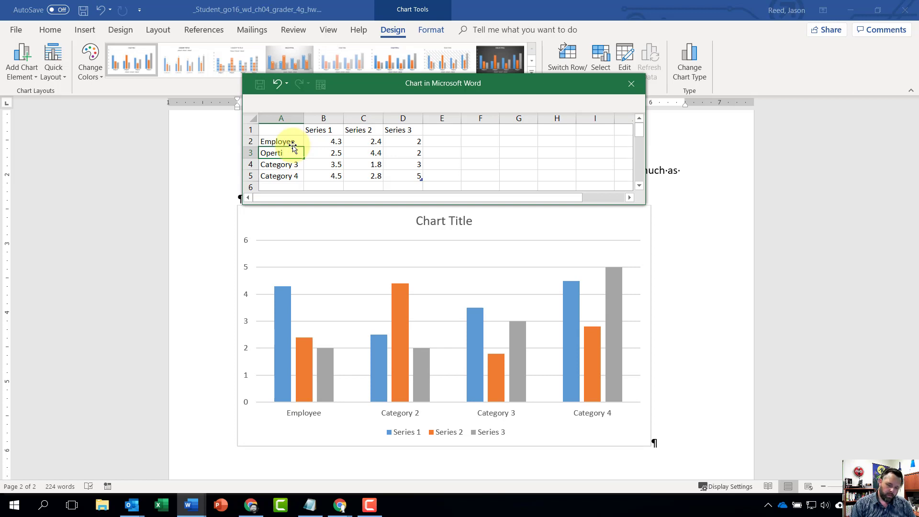
pyautogui.write('on')
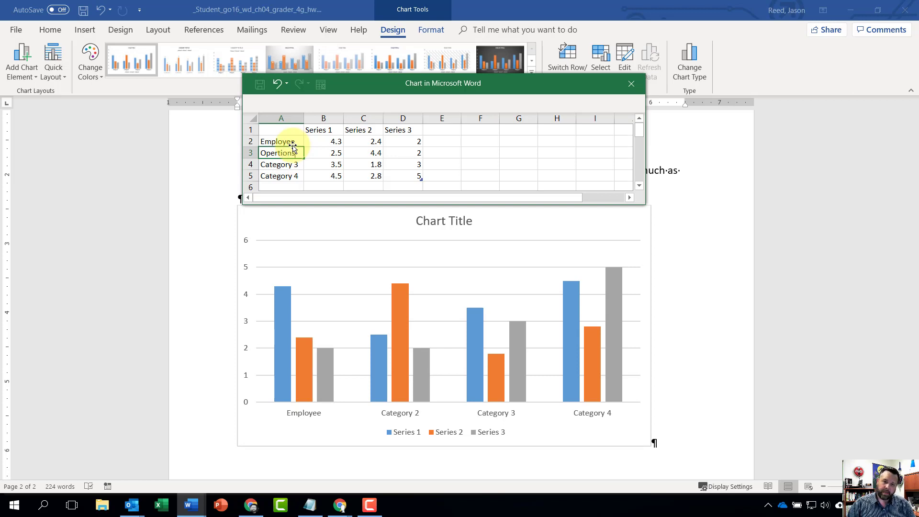
pyautogui.write('s')
pyautogui.press('Return')
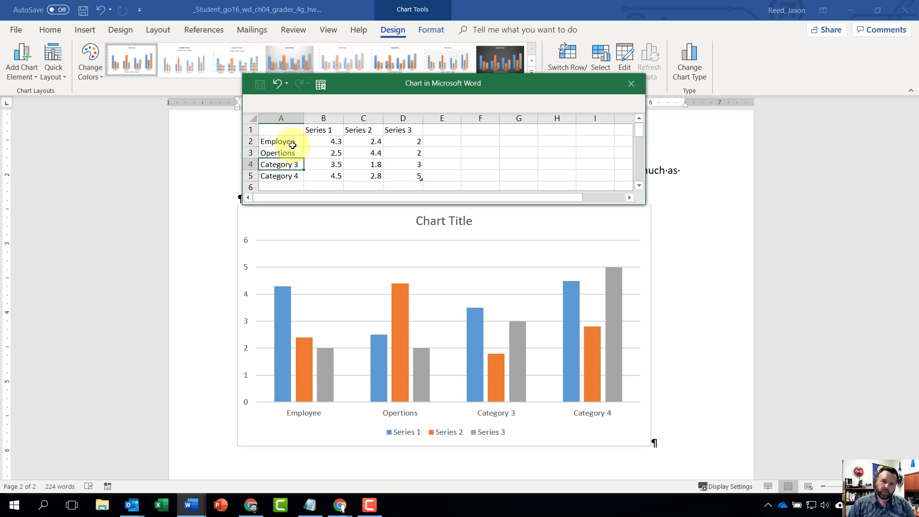
pyautogui.press('Up')
pyautogui.write('O')
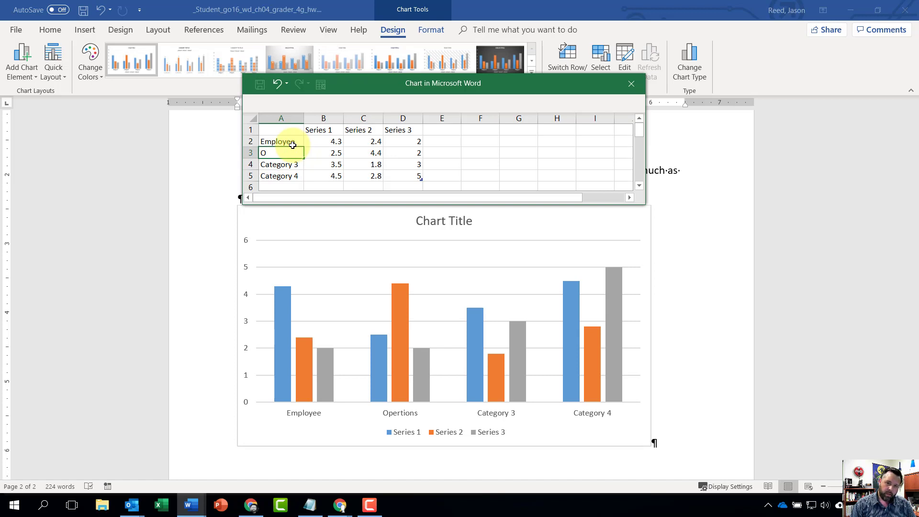
pyautogui.write('perations')
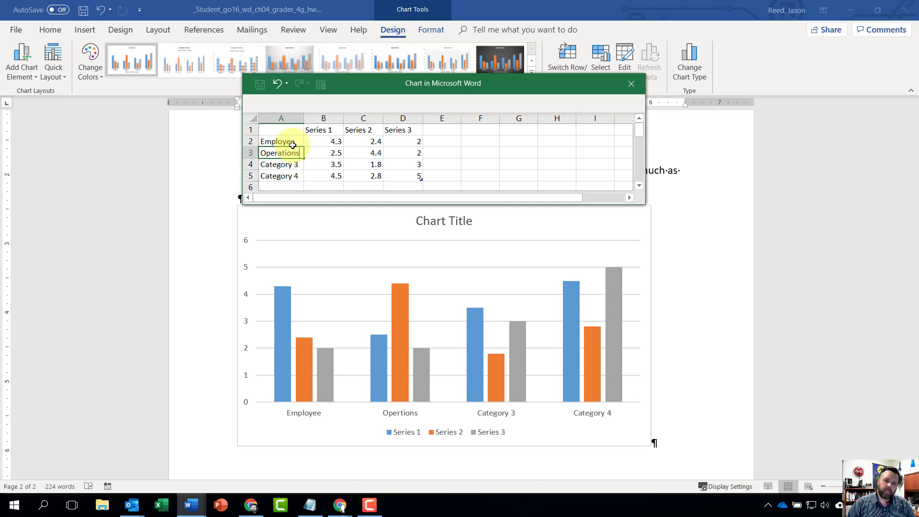
pyautogui.press('Return')
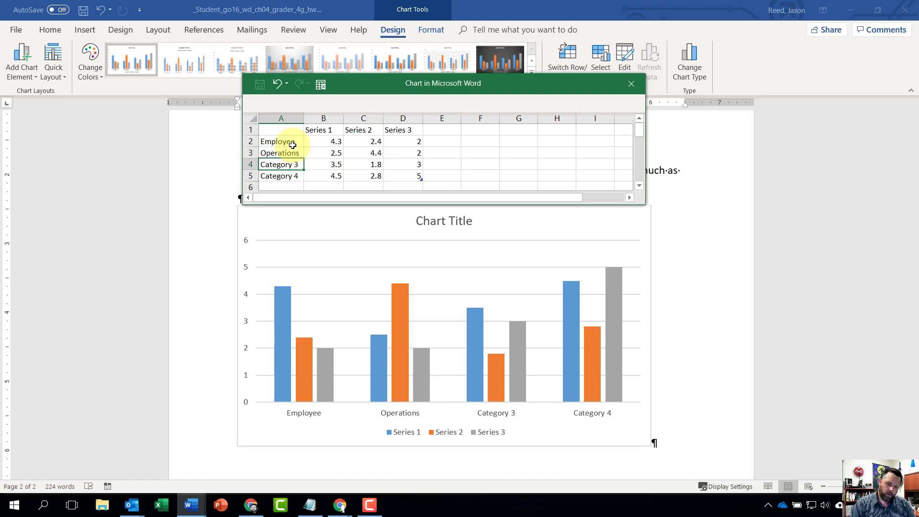
# Set the third category label in cell A4 to Marketing and clear the fourth category label in A5.
pyautogui.write('Mark')
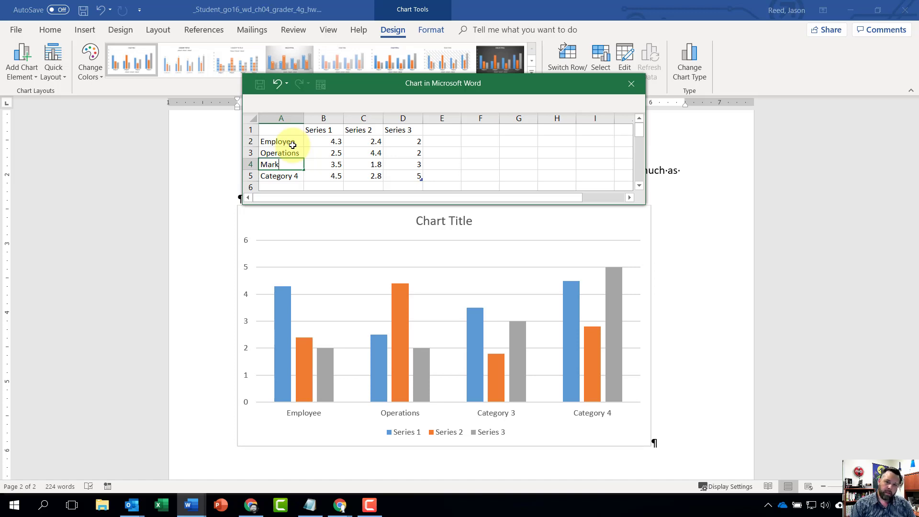
pyautogui.write('eting')
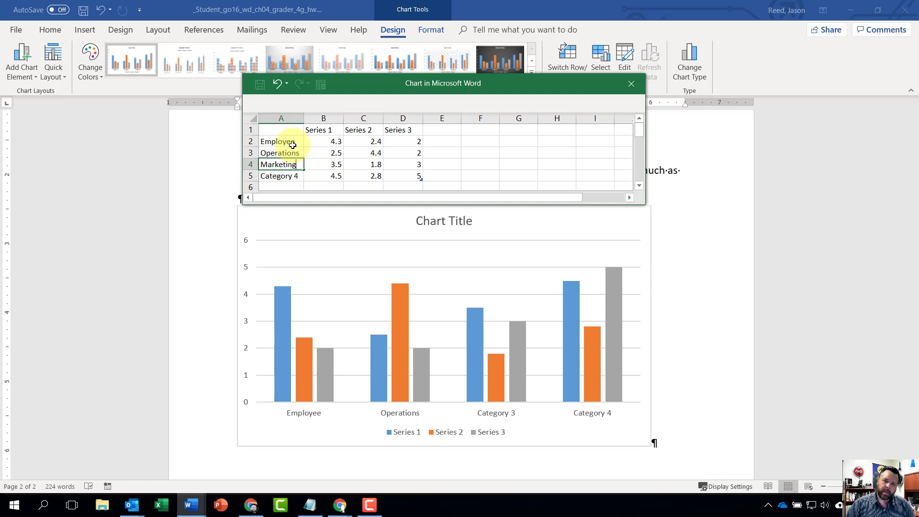
pyautogui.press('Return')
pyautogui.press('Delete')
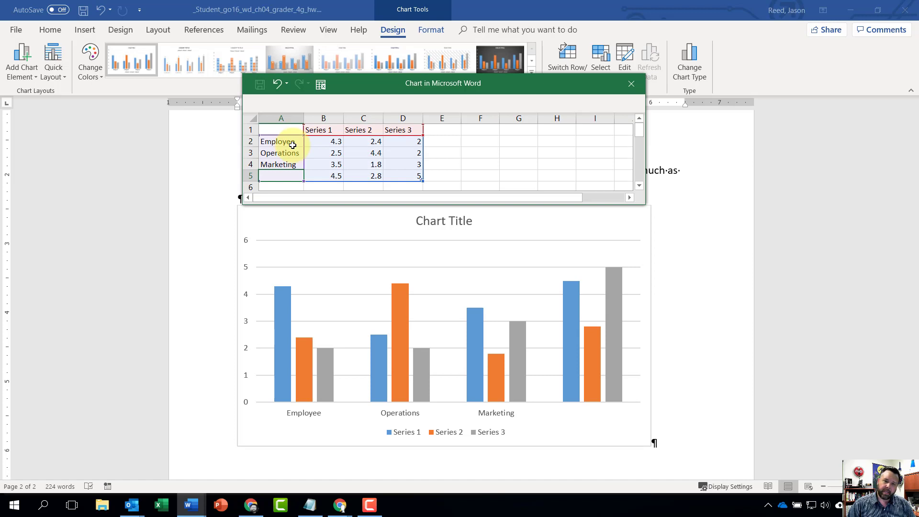
# Rename the first data series in cell B1 as Projected Savings in Dollars.
pyautogui.press('Tab')
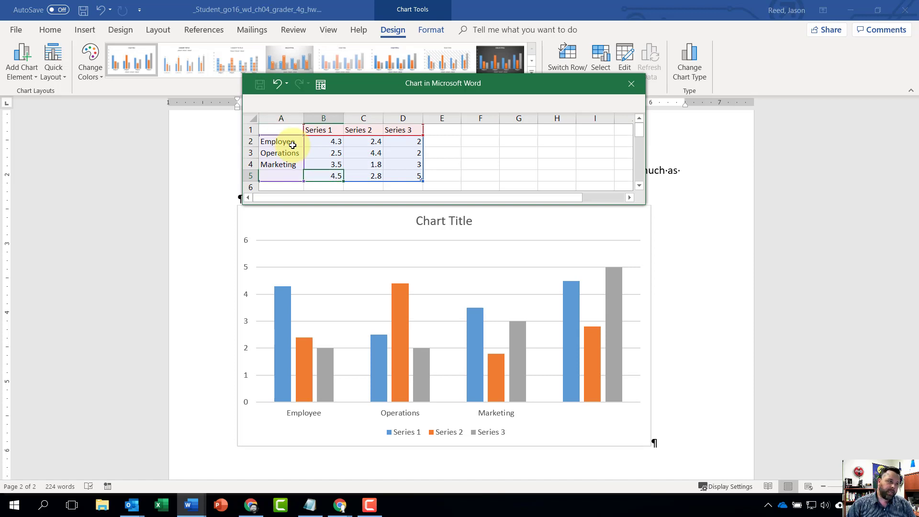
pyautogui.press('Up')
pyautogui.press('Up')
pyautogui.press('Up')
pyautogui.press('Up')
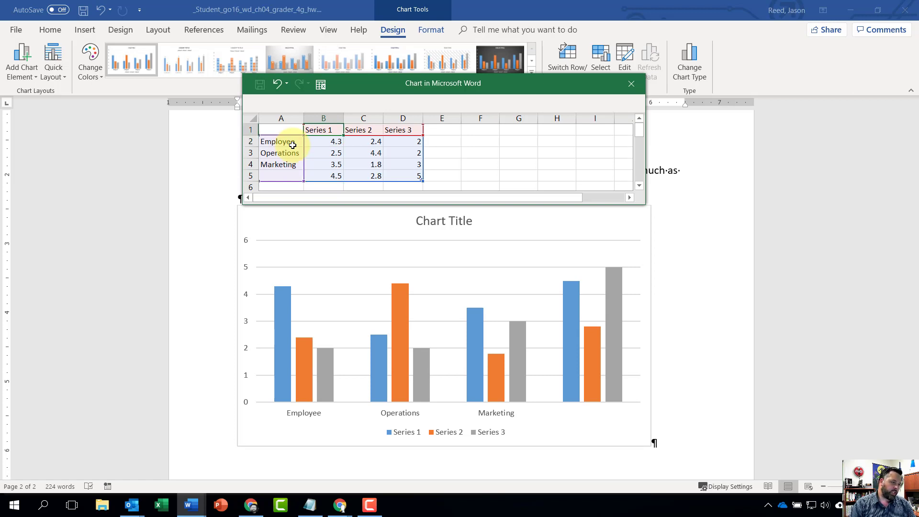
pyautogui.write('P')
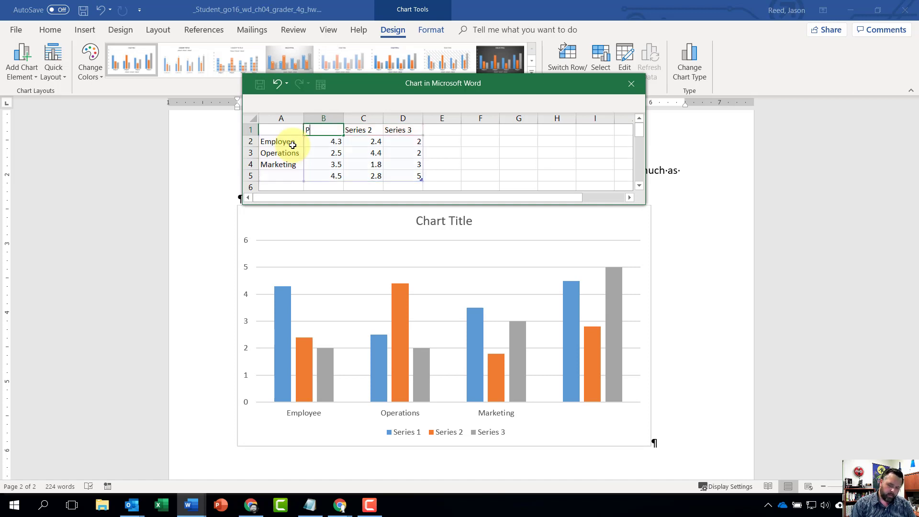
pyautogui.write('rojected')
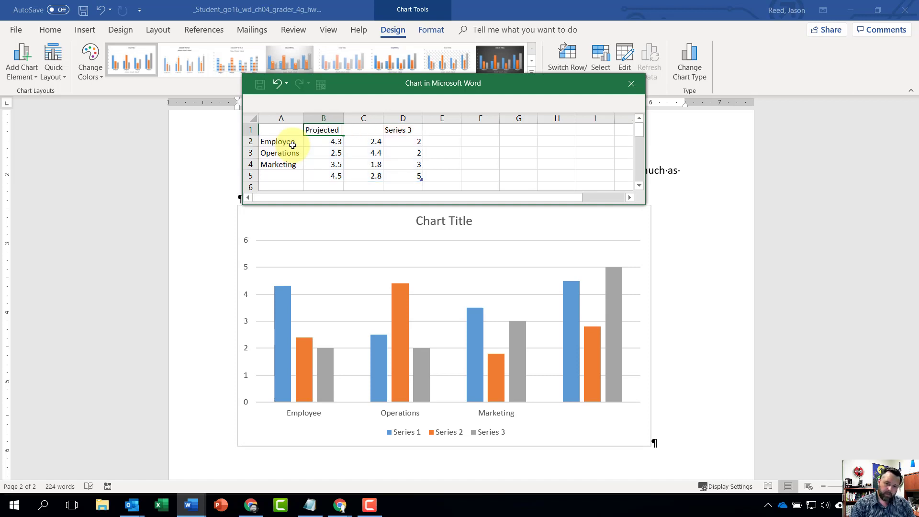
pyautogui.write(' Samings in')
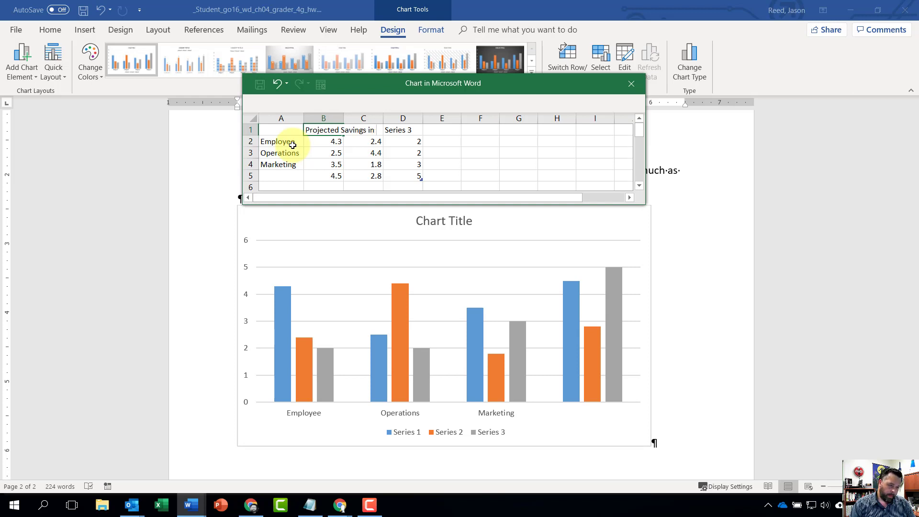
pyautogui.write(' Dollar')
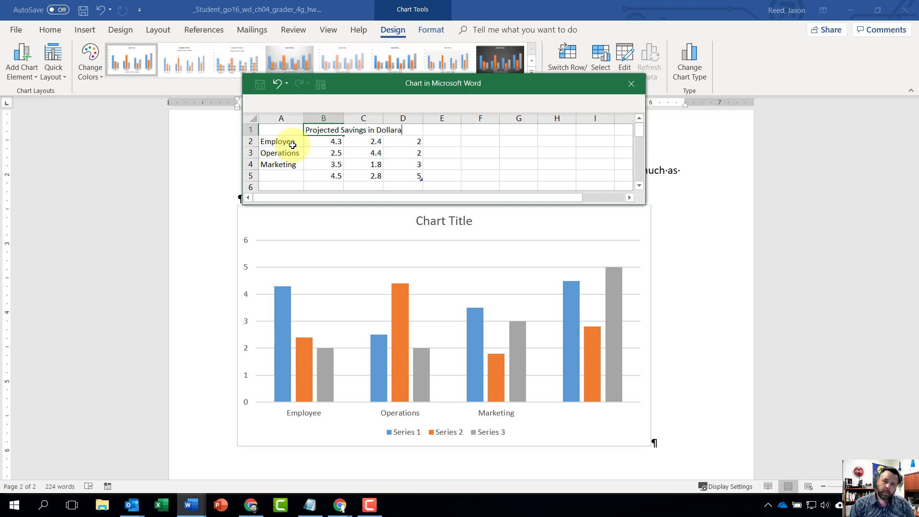
pyautogui.write('s')
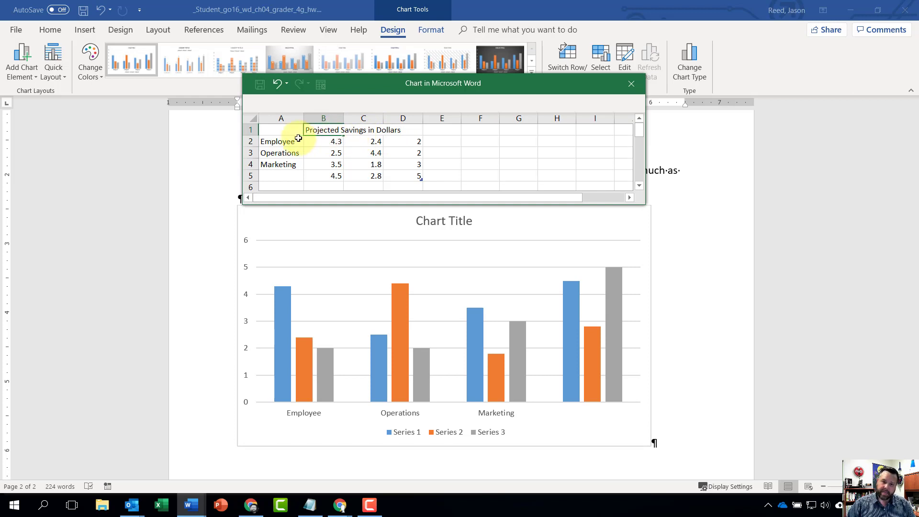
pyautogui.press('Return')
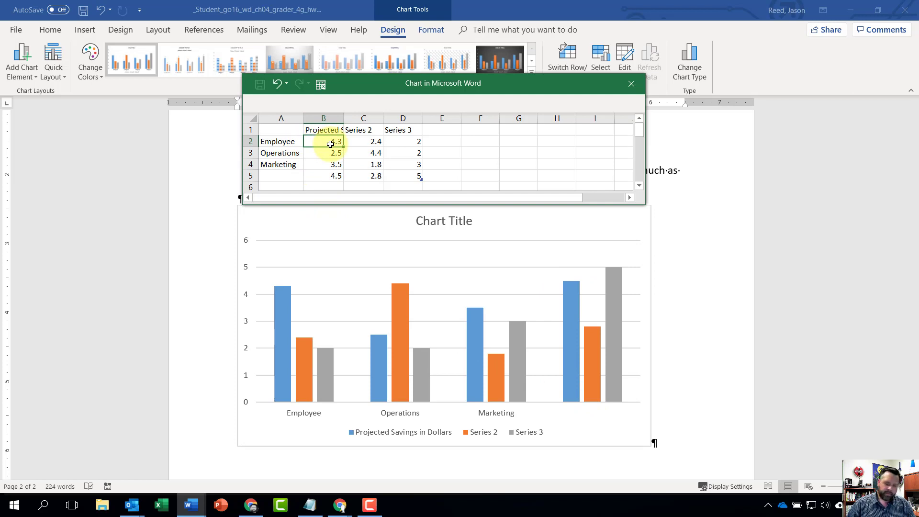
# Fill in the projected savings as 15000 for Employee, 43000 for Operations and 26000 for Marketing.
pyautogui.write('15')
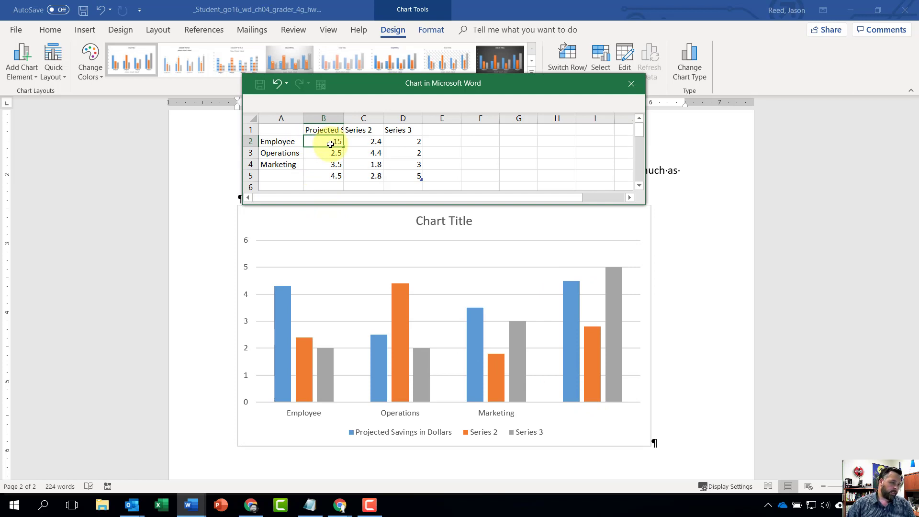
pyautogui.write('000')
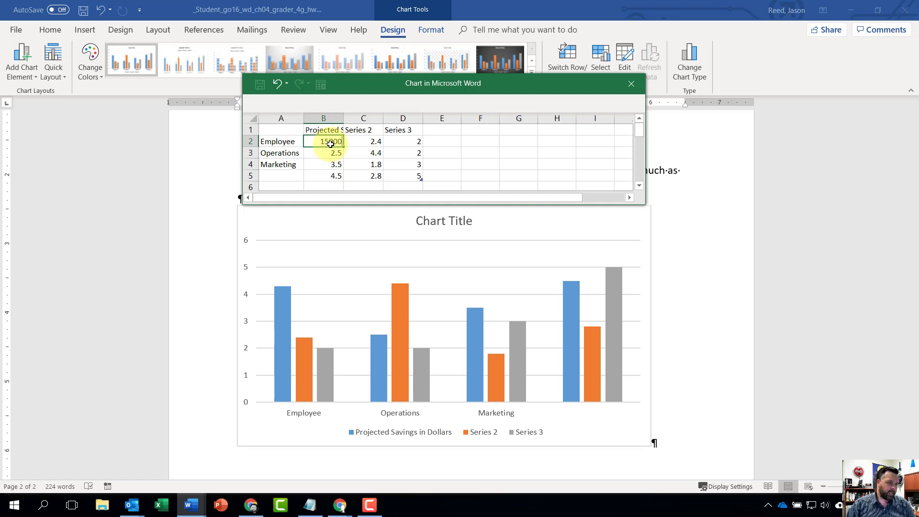
pyautogui.press('Return')
pyautogui.write('43')
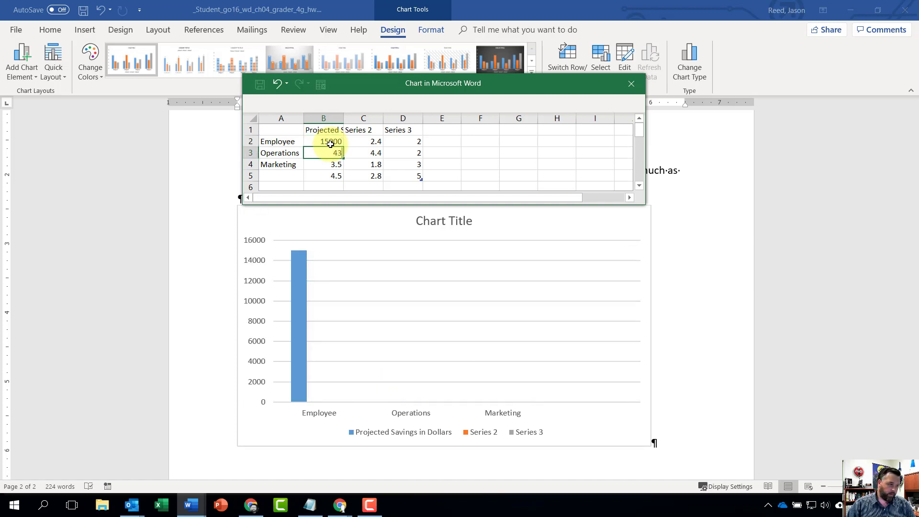
pyautogui.write('000')
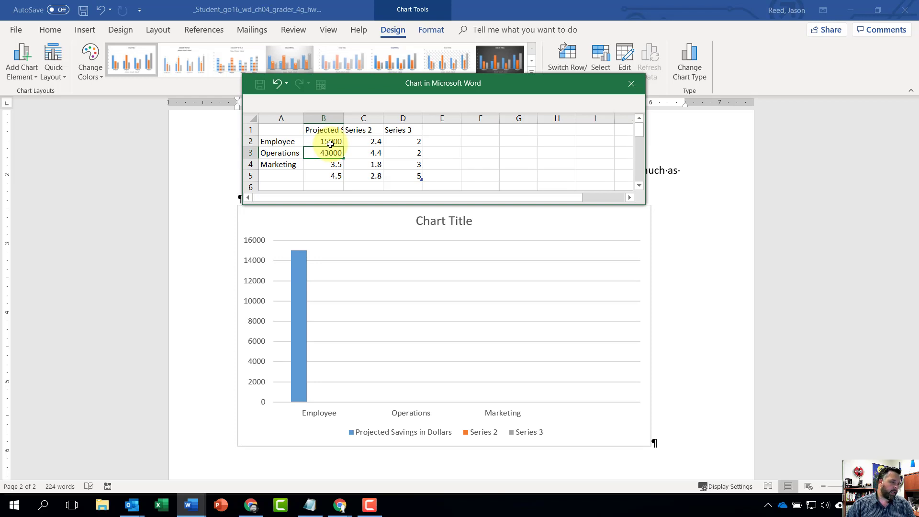
pyautogui.press('Return')
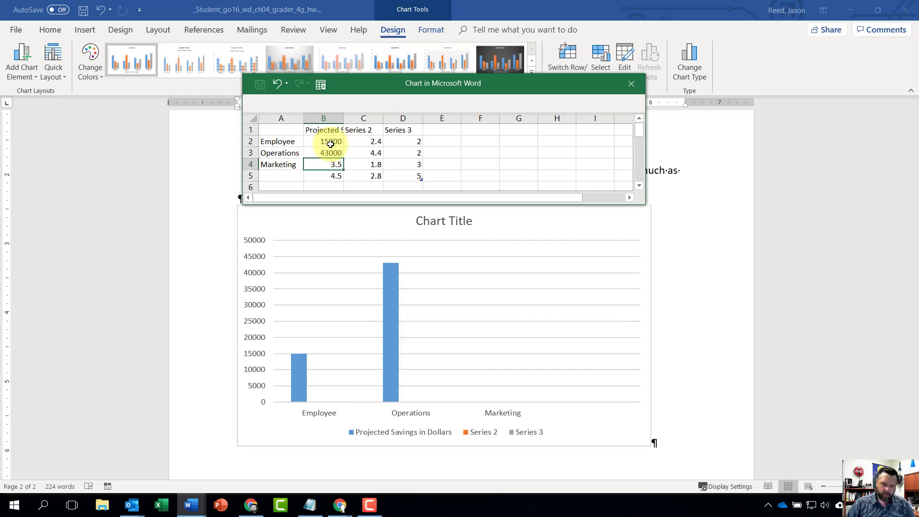
pyautogui.write('26000')
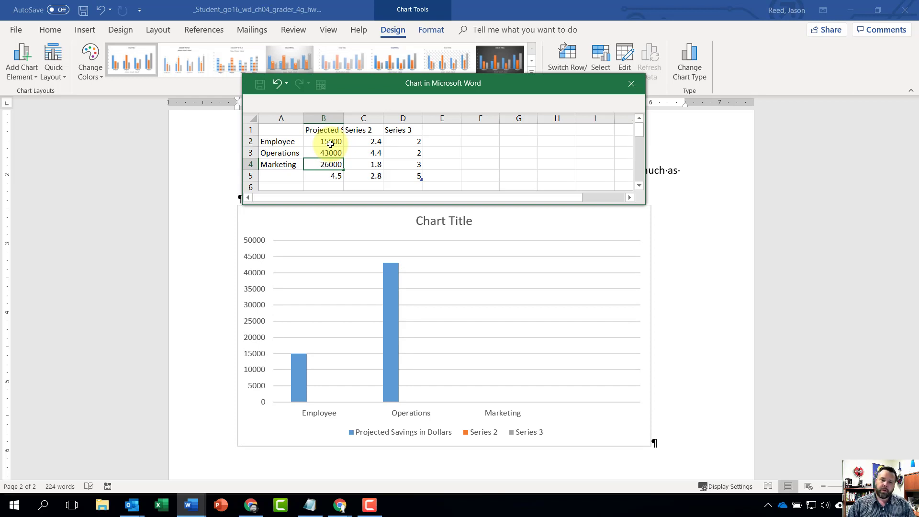
pyautogui.press('Tab')
# Rename the second data series in cell C1 as Actual.
pyautogui.press('Up')
pyautogui.press('Up')
pyautogui.press('Up')
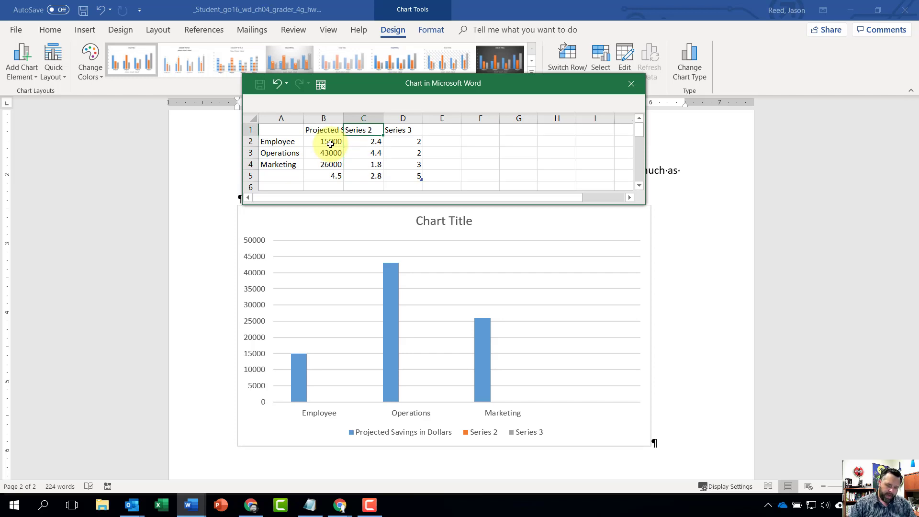
pyautogui.write('Ac')
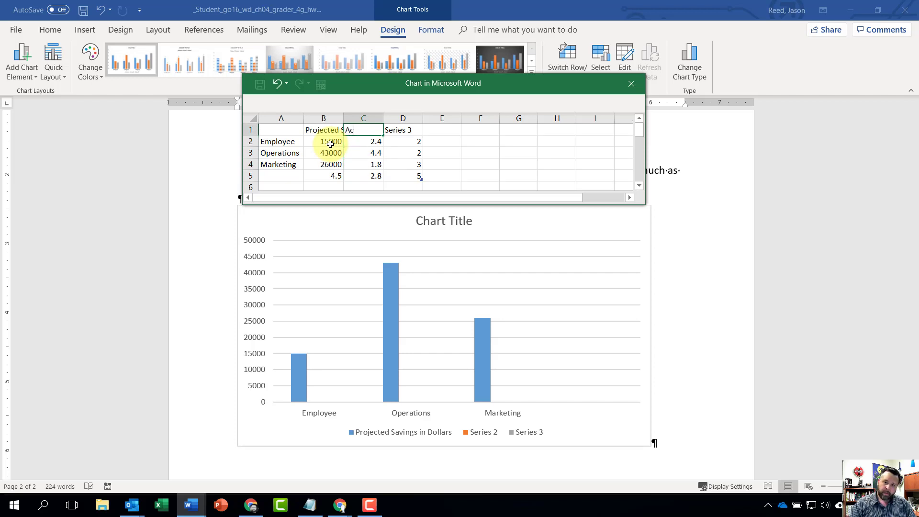
pyautogui.write('tual')
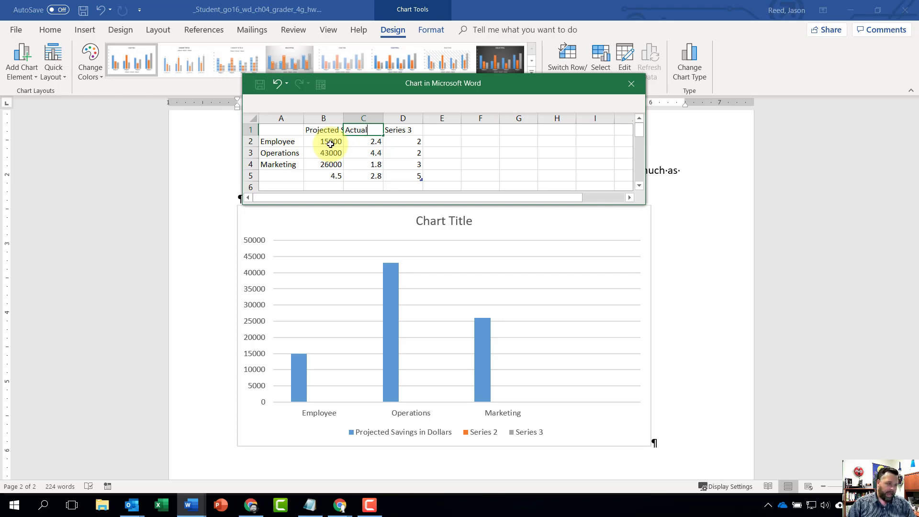
pyautogui.press('Return')
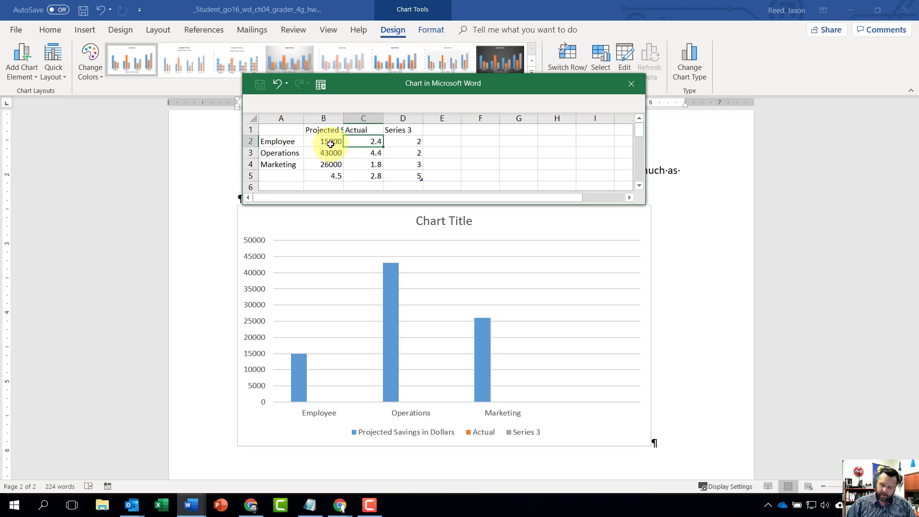
# Fill in the actual savings as 16525 for Employee, 48632 for Operations and 25480 for Marketing.
pyautogui.write('16525')
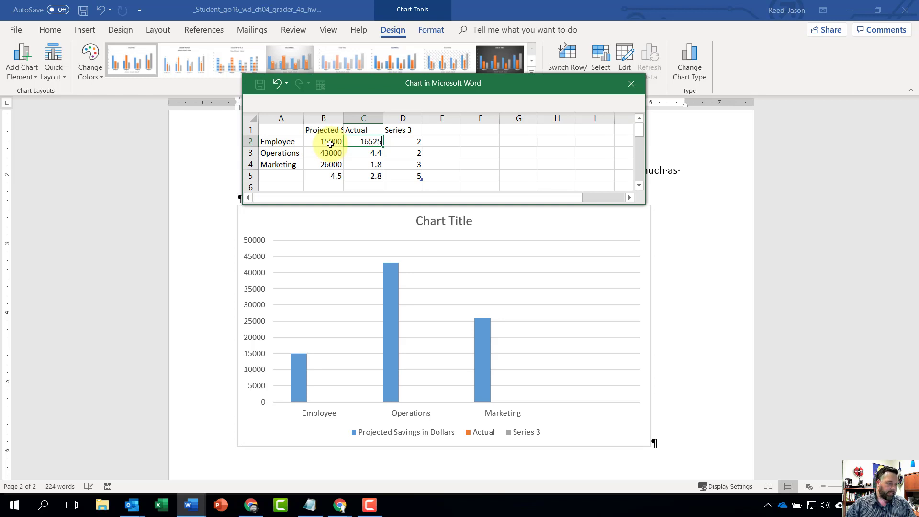
pyautogui.press('Return')
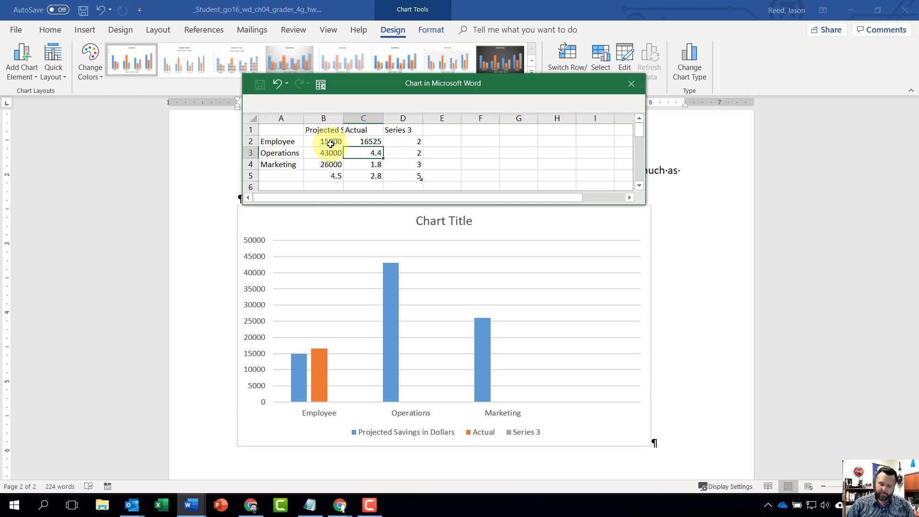
pyautogui.write('48632')
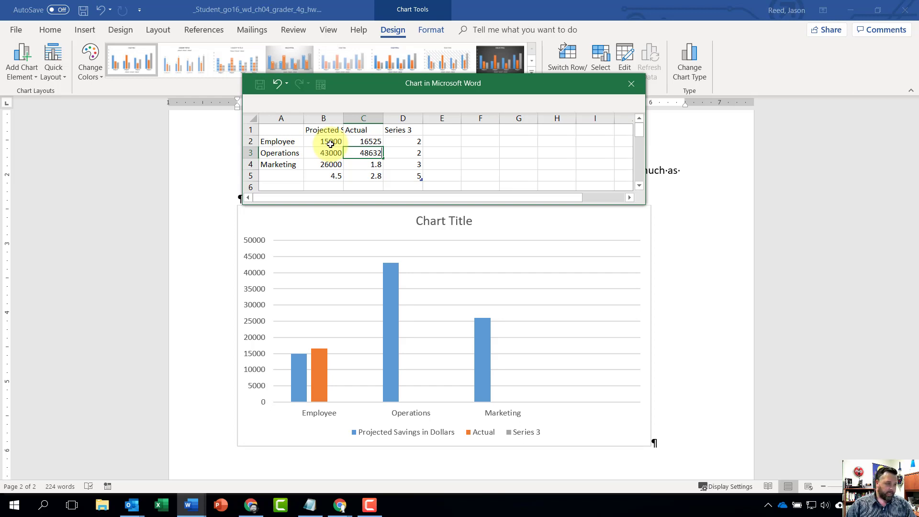
pyautogui.press('Return')
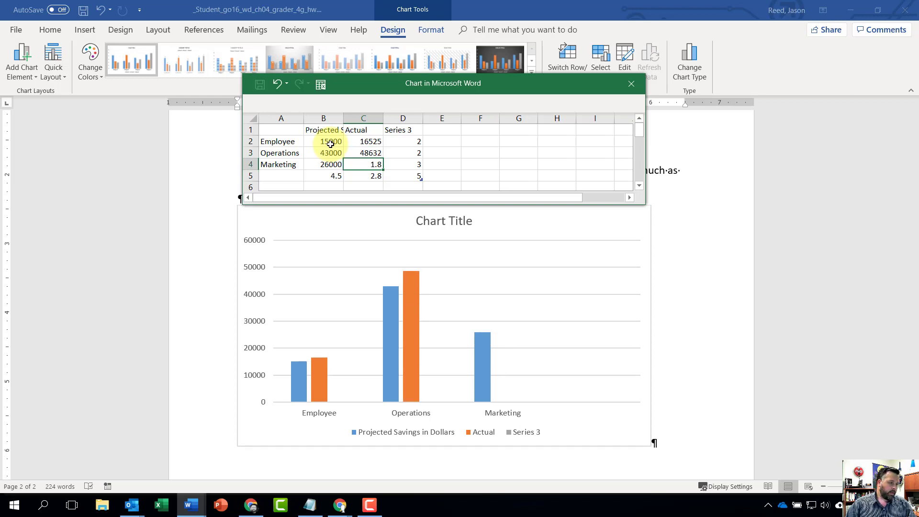
pyautogui.write('25')
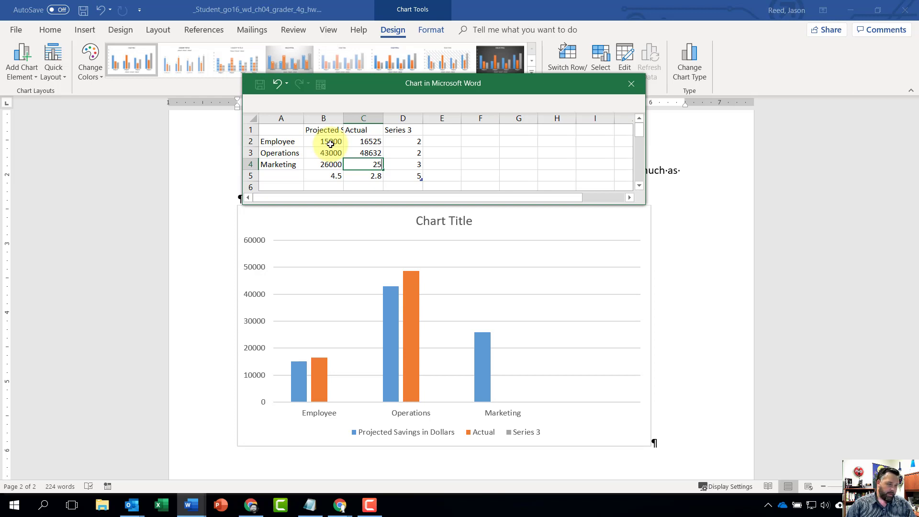
pyautogui.write('480')
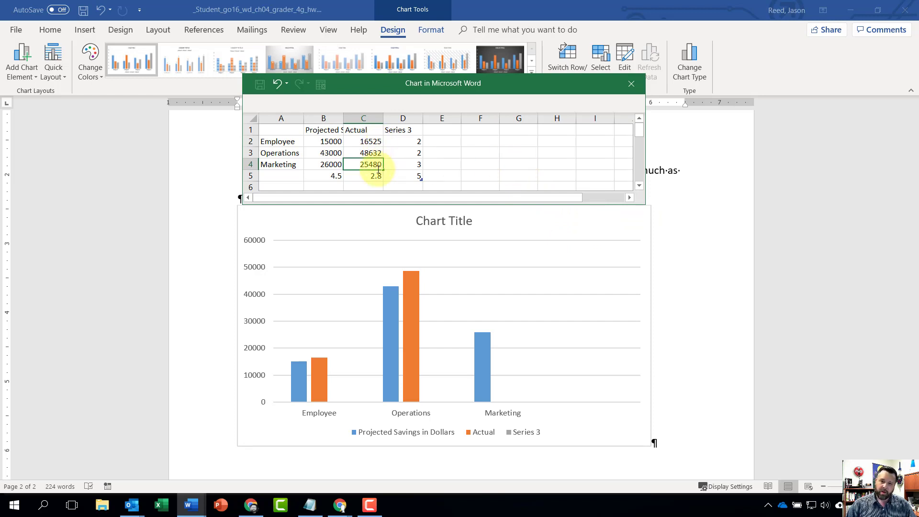
pyautogui.press('Tab')
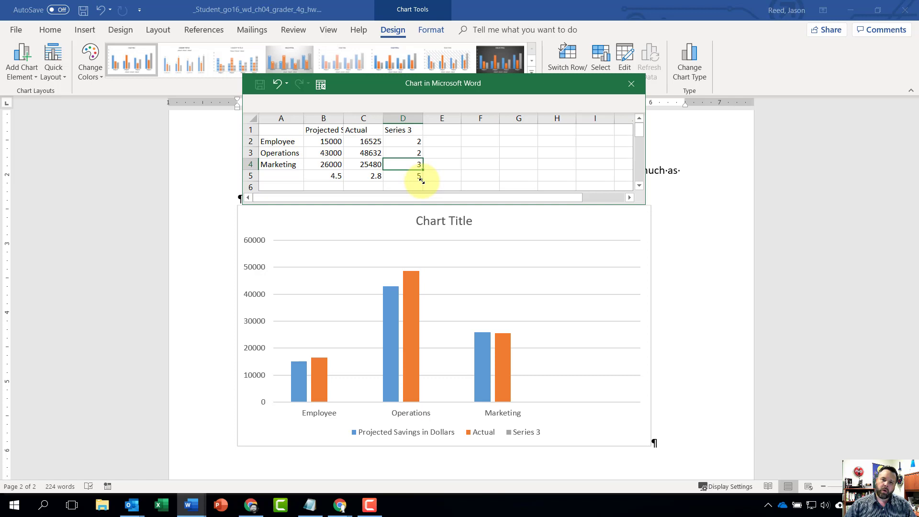
# Shrink the chart's data range to A1:C4, excluding the Series 3 column and the fourth category row.
pyautogui.moveTo(420, 179); pyautogui.dragTo(390, 172)
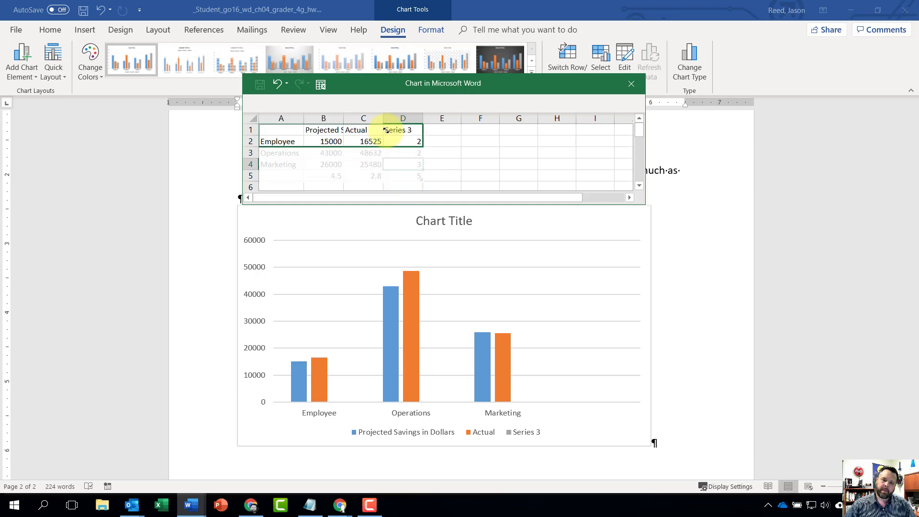
pyautogui.moveTo(372, 153)
pyautogui.mouseDown()
pyautogui.moveTo(352, 137)
pyautogui.moveTo(381, 137)
pyautogui.moveTo(381, 151)
pyautogui.moveTo(416, 167)
pyautogui.moveTo(389, 157)
pyautogui.moveTo(410, 148)
pyautogui.moveTo(375, 175)
pyautogui.moveTo(405, 157)
pyautogui.moveTo(369, 150)
pyautogui.moveTo(380, 157)
pyautogui.mouseUp()
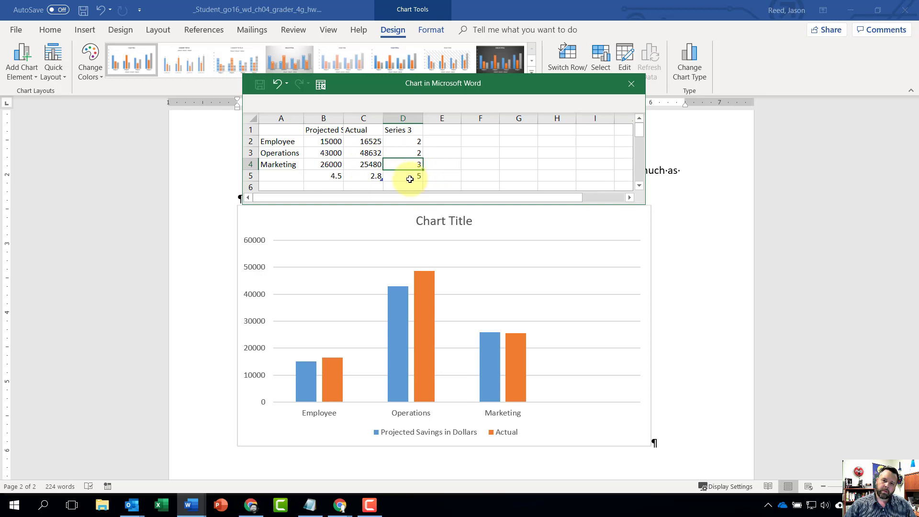
pyautogui.moveTo(381, 180); pyautogui.dragTo(383, 169)
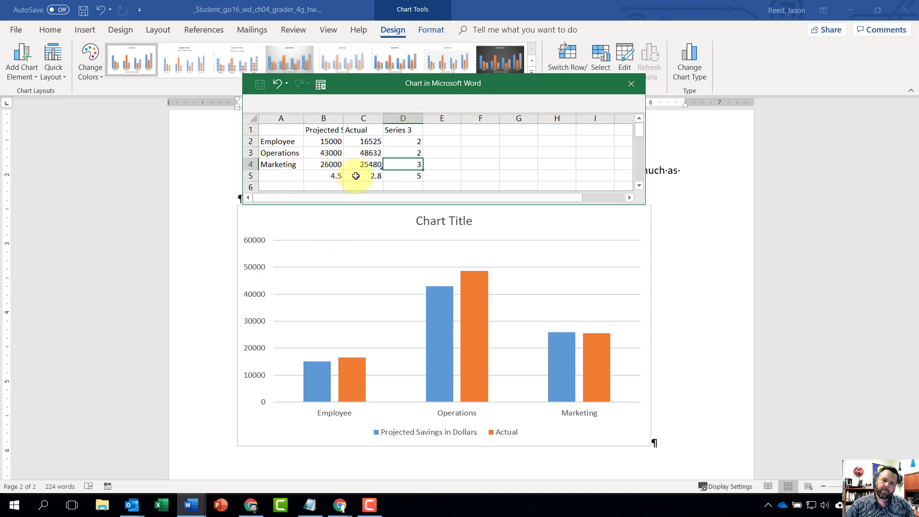
# Clear the leftover fourth-category values in cells B5 and C5.
pyautogui.moveTo(361, 176); pyautogui.dragTo(337, 177)
pyautogui.click(337, 177)
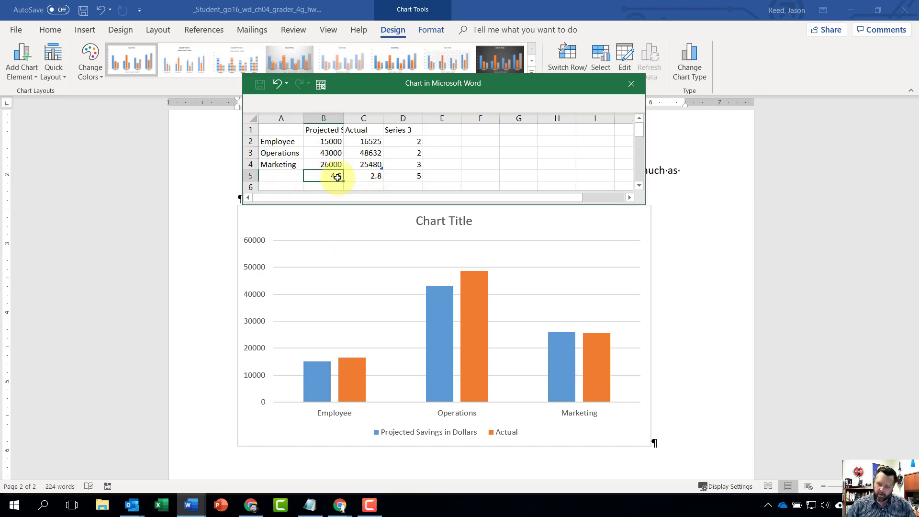
pyautogui.press('Delete')
pyautogui.press('Tab')
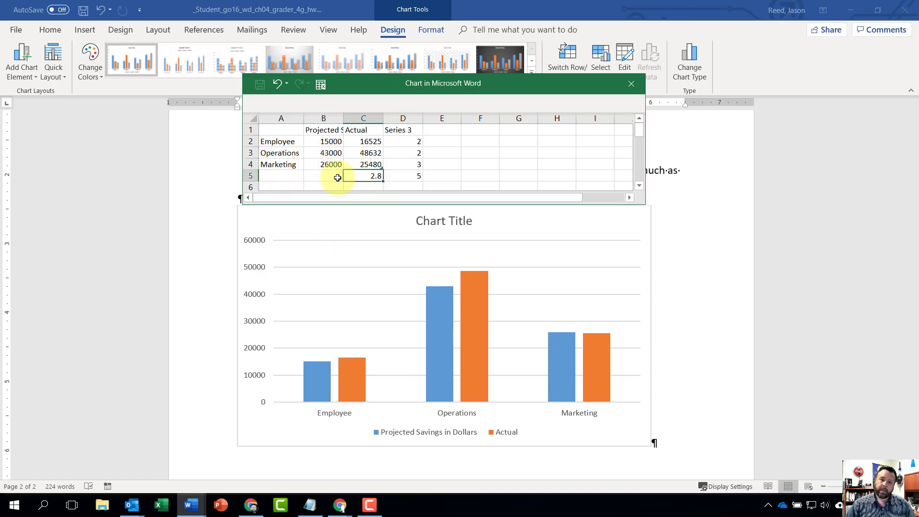
pyautogui.press('Tab')
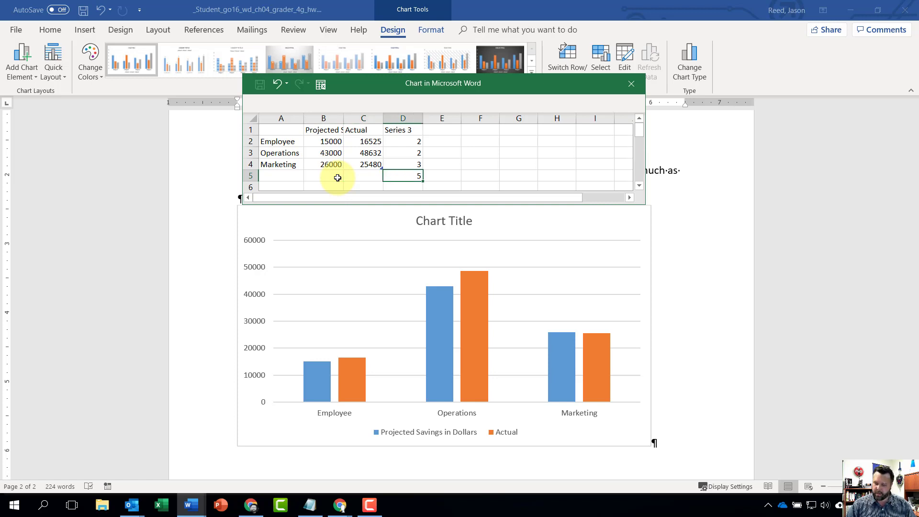
# Clear the leftover Series 3 values and heading in cells D1 through D5.
pyautogui.press('Up')
pyautogui.press('Delete')
pyautogui.press('Up')
pyautogui.press('Delete')
pyautogui.press('Up')
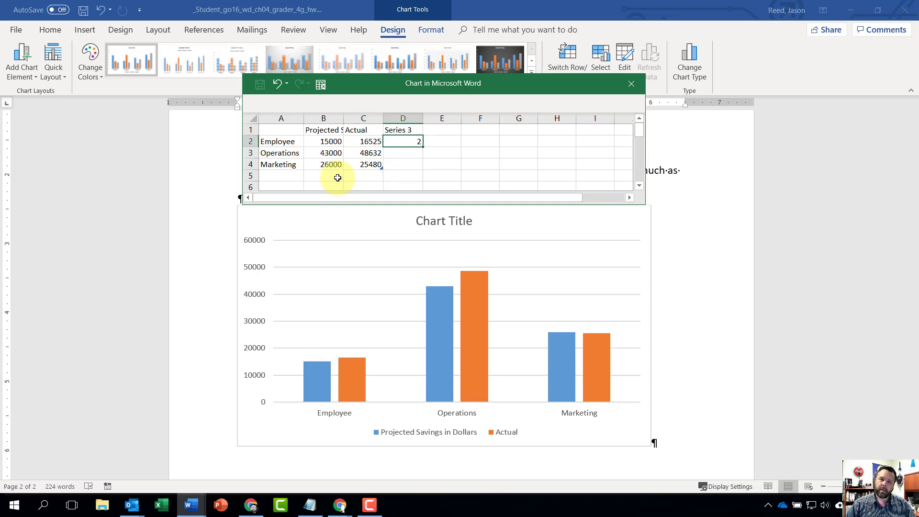
pyautogui.press('Delete')
pyautogui.press('Up')
pyautogui.press('Delete')
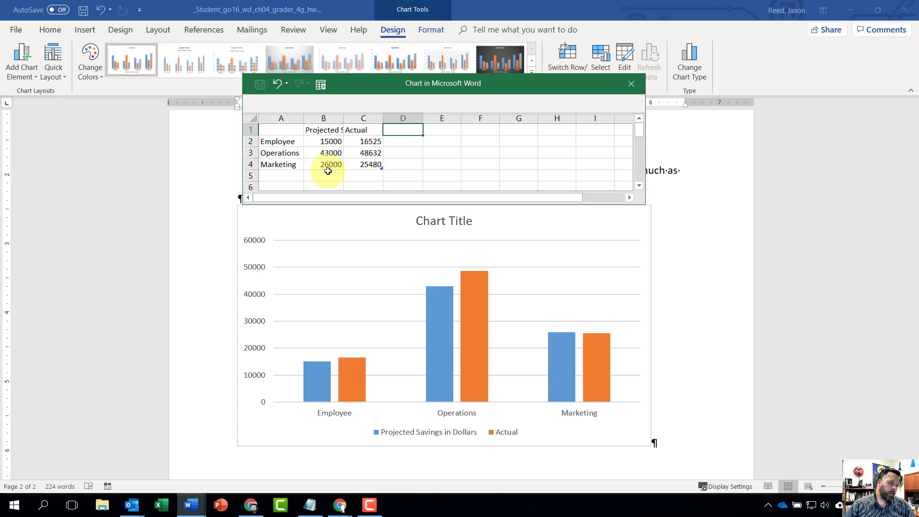
# Close the chart data sheet and return to the chart's design options in the document.
pyautogui.click(631, 84)
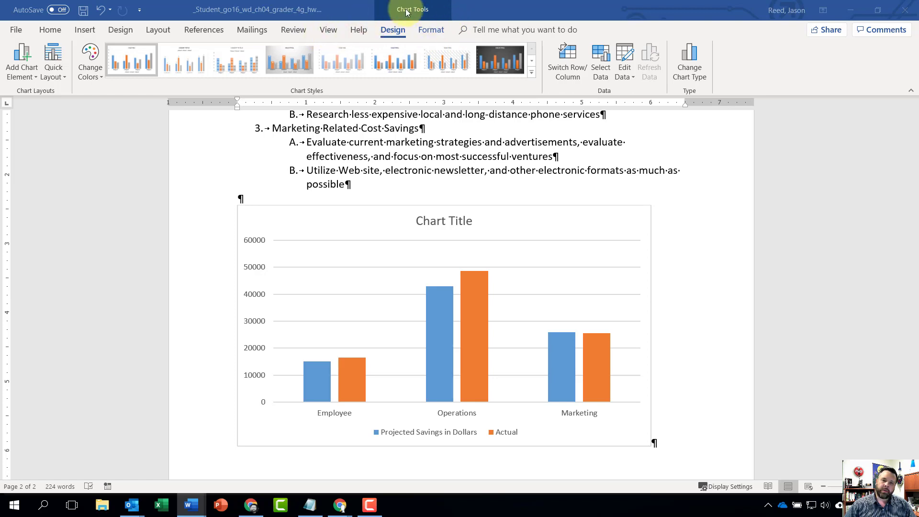
pyautogui.click(394, 30)
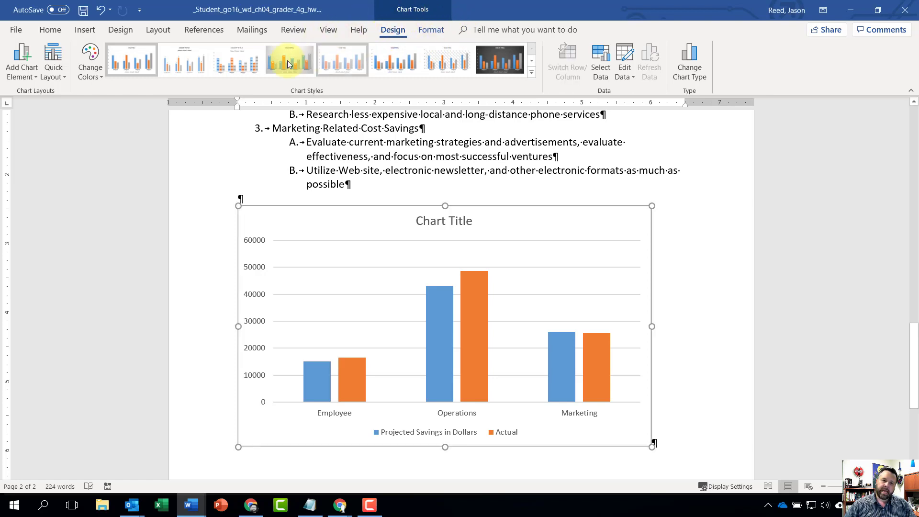